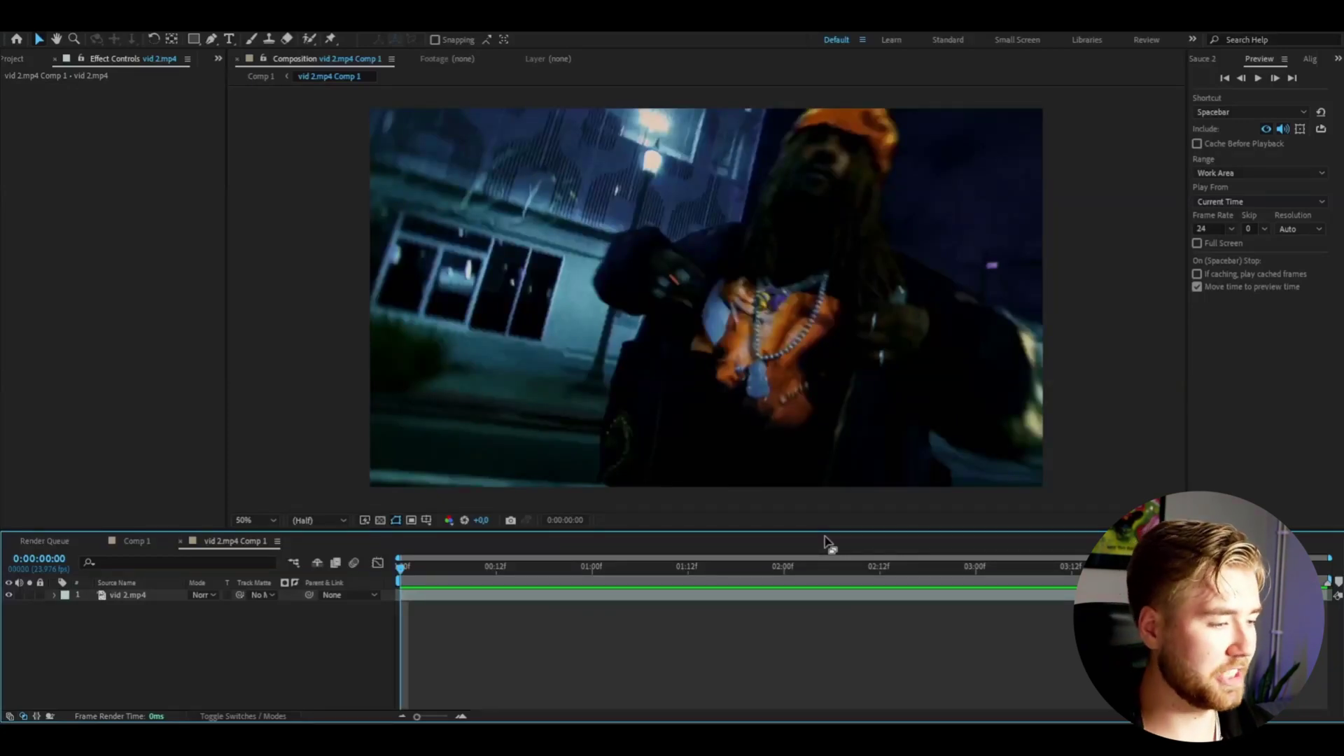
Add an adjustment layer with a Curves effect bent into an S-shape, then preview the graded clip
key(ctrl+alt+y)
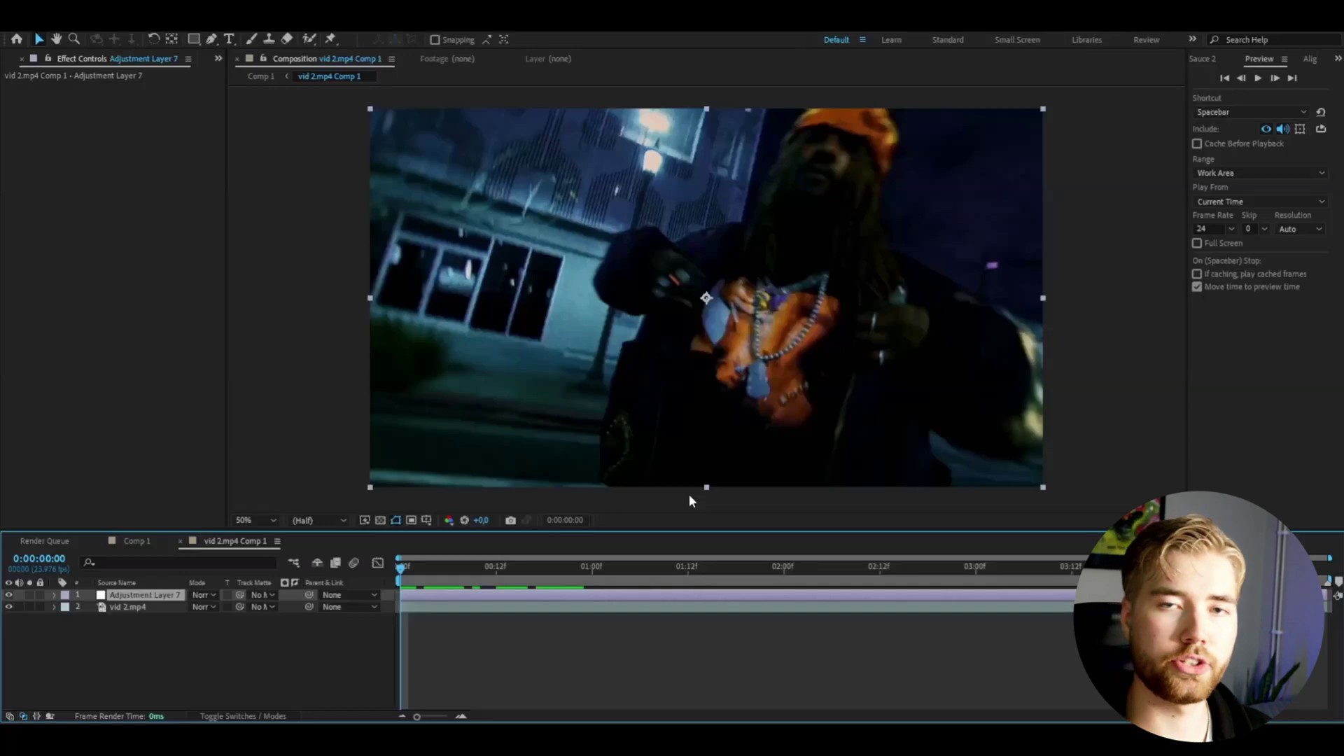
key(ctrl+alt+shift+e)
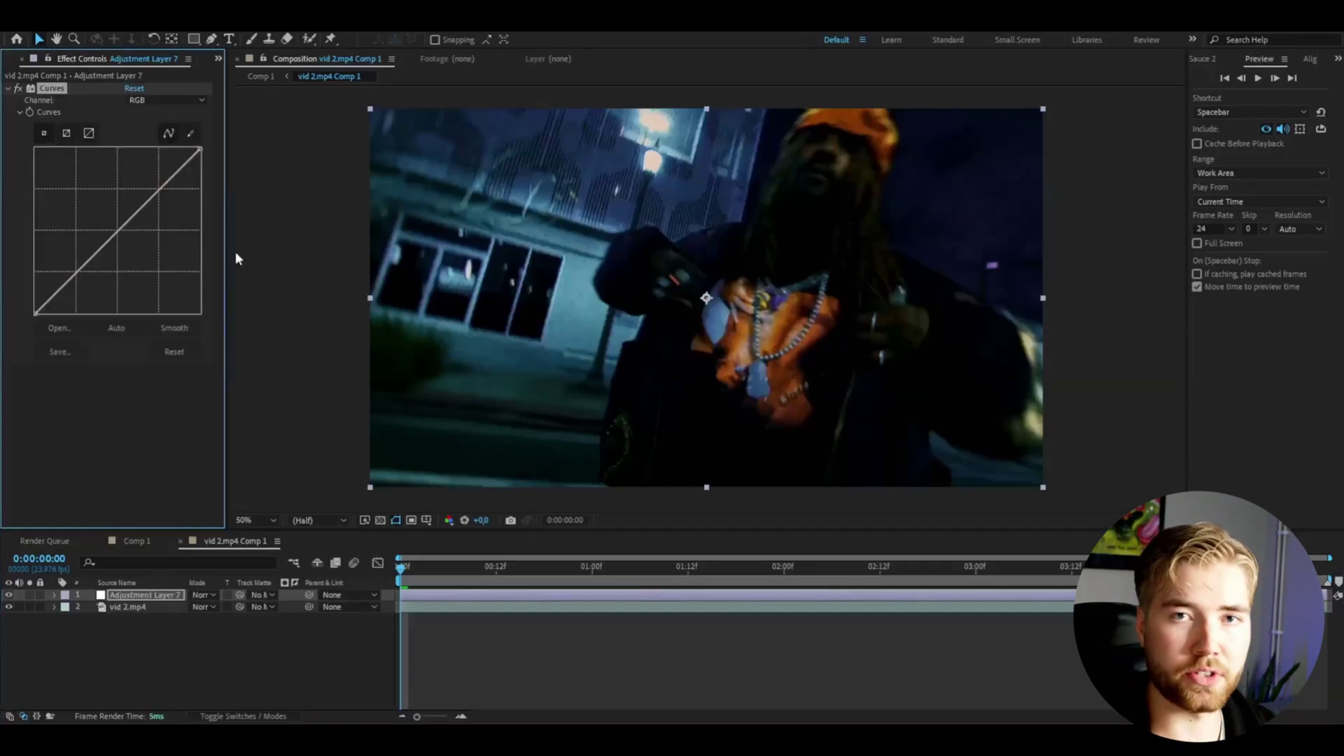
drag(89, 263, 63, 248)
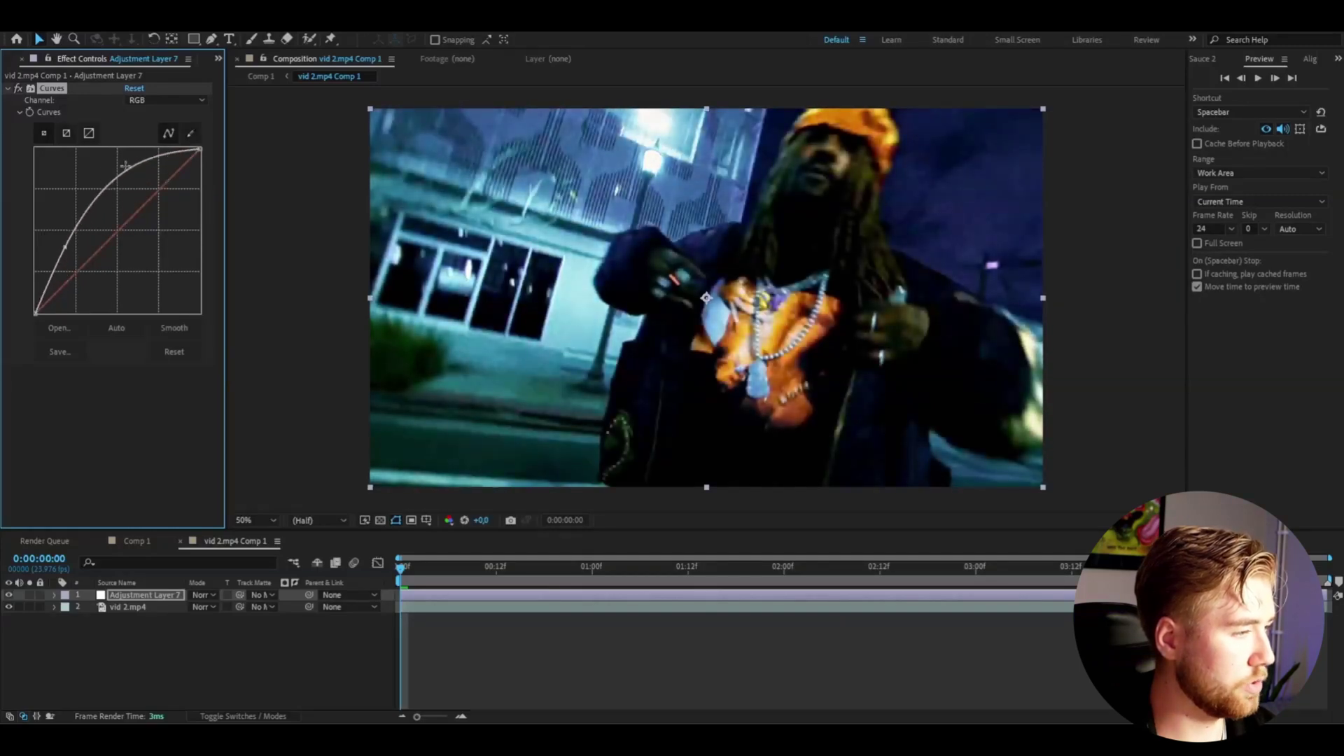
drag(129, 166, 175, 219)
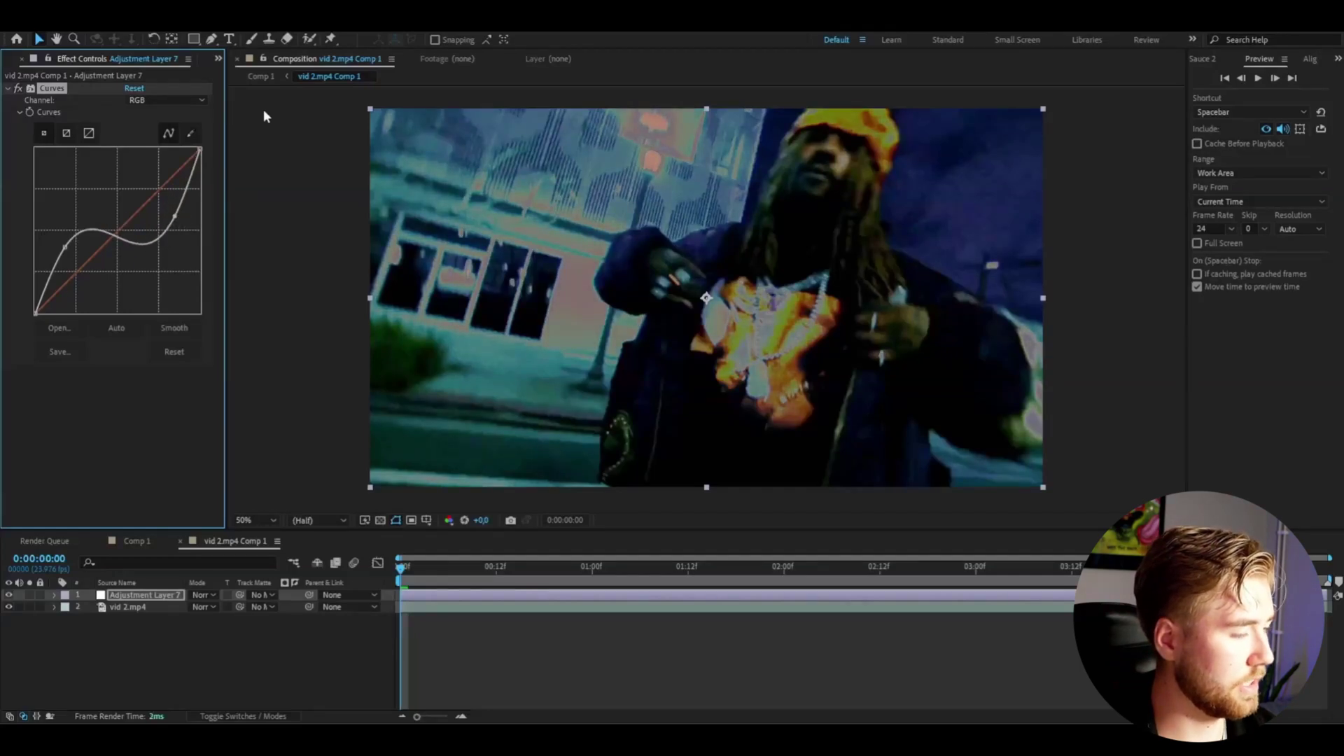
key(space)
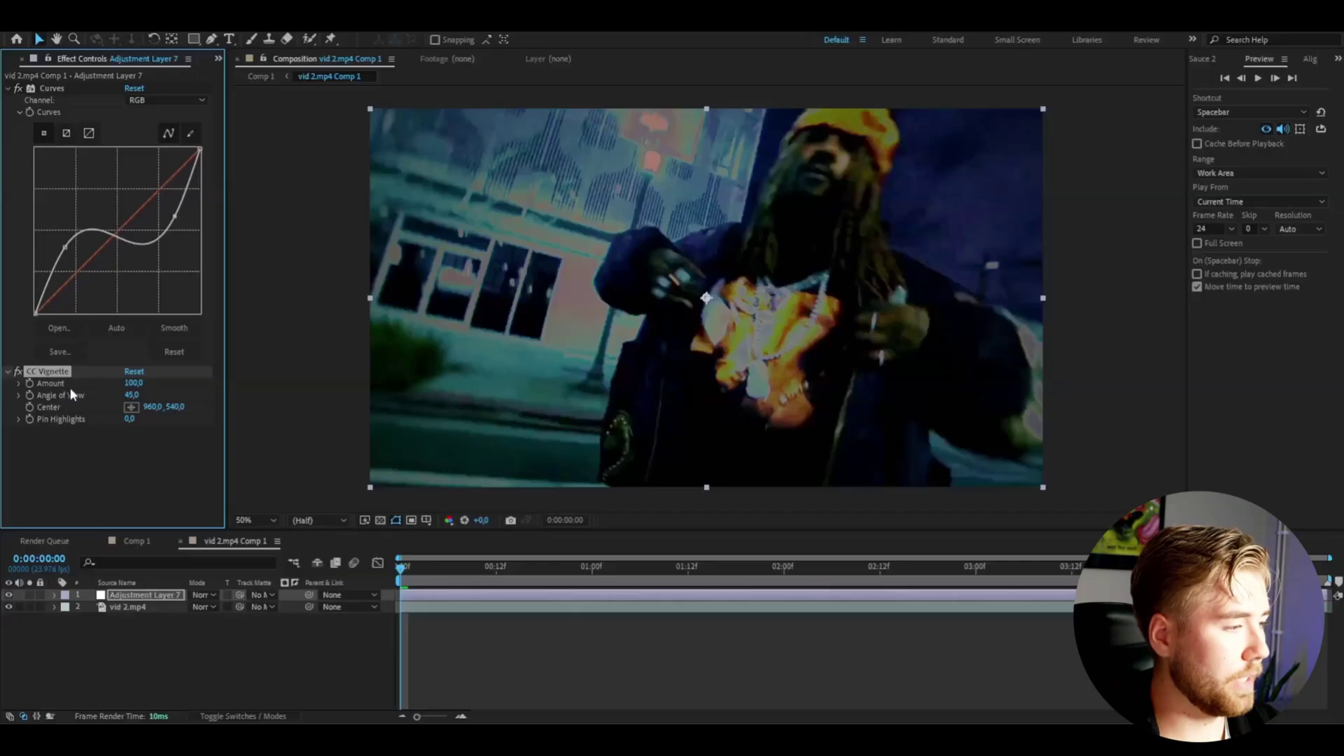
Set the CC Vignette Amount to 170
click(140, 383)
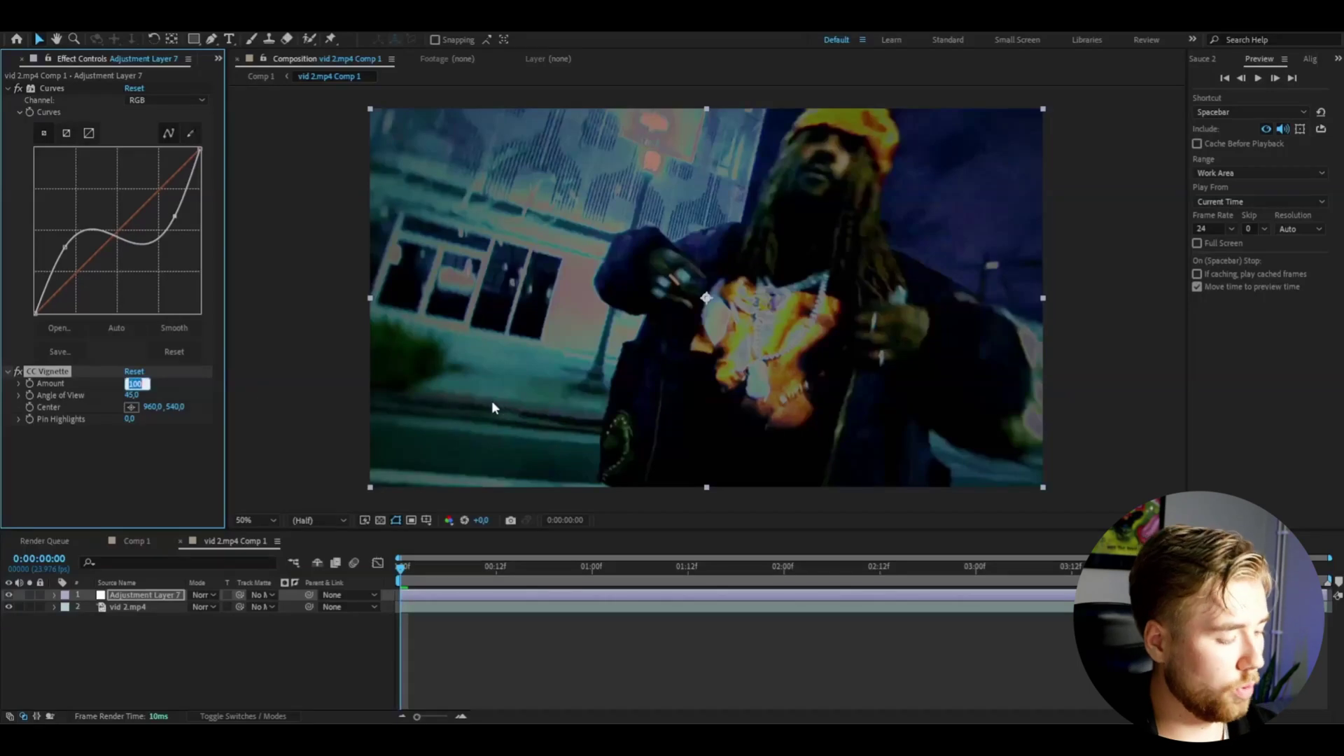
text(170)
key(Return)
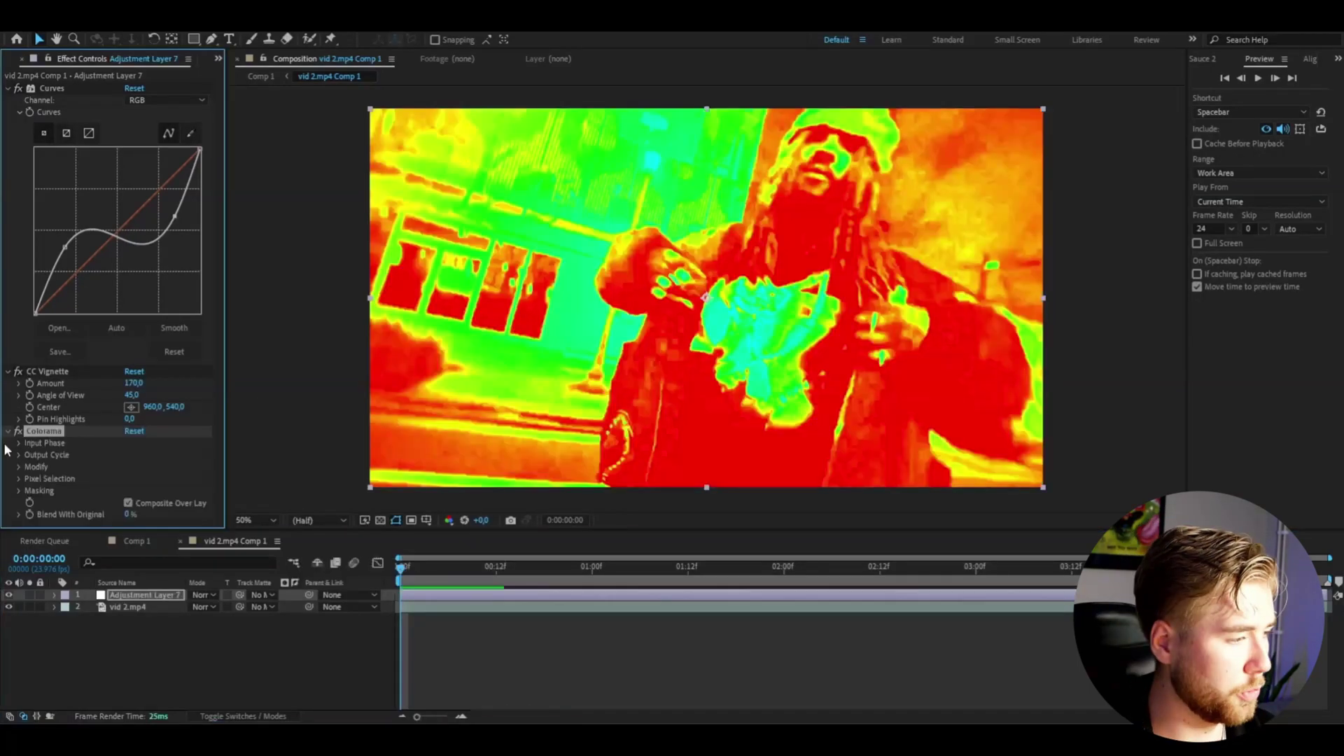
Make Colorama take its phase from Red and rotate Phase Shift to 224°
scroll(15, 439, down, 2)
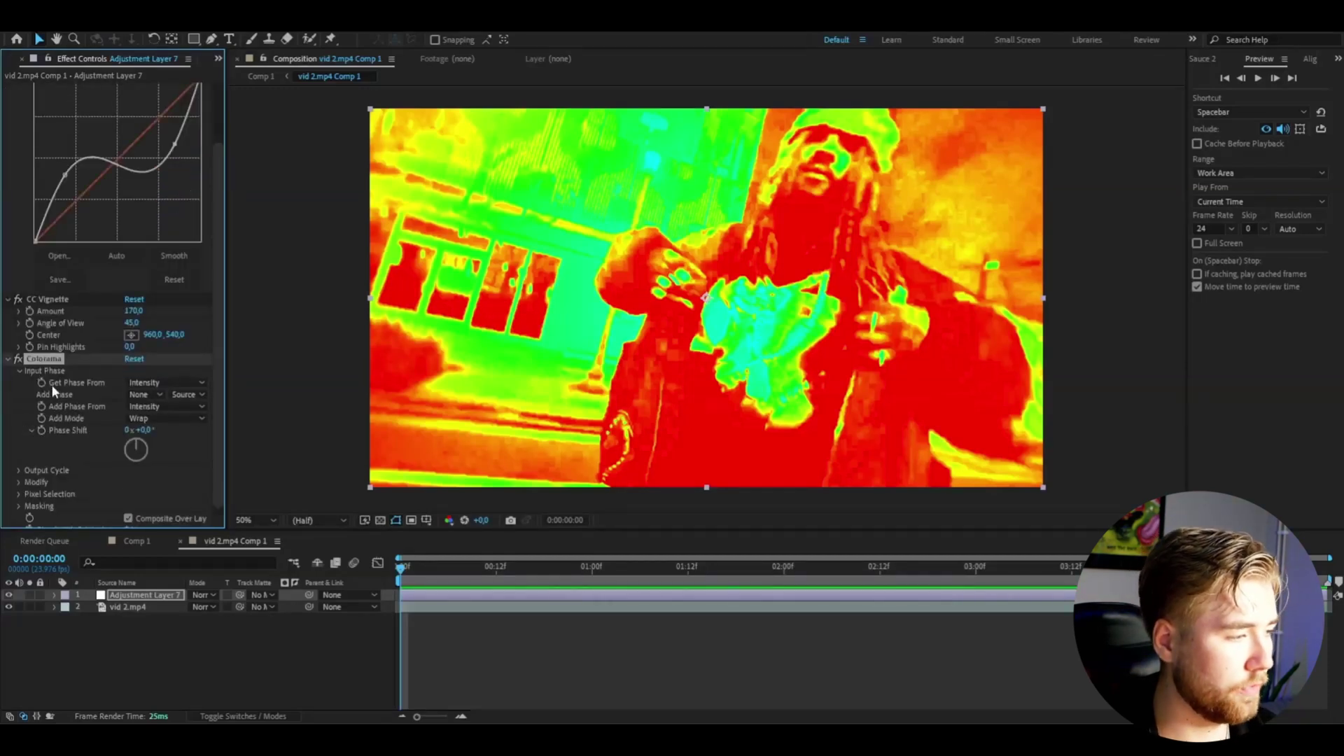
click(166, 382)
click(168, 413)
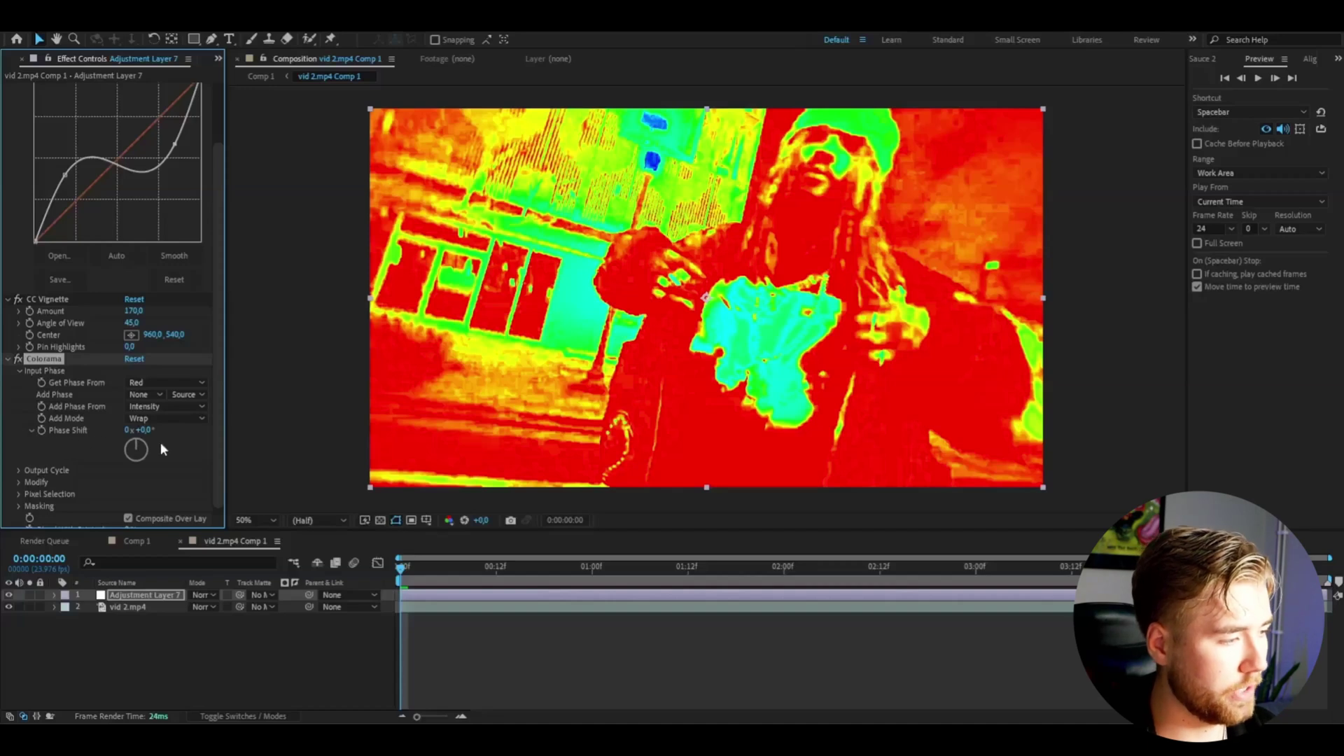
drag(130, 443, 112, 472)
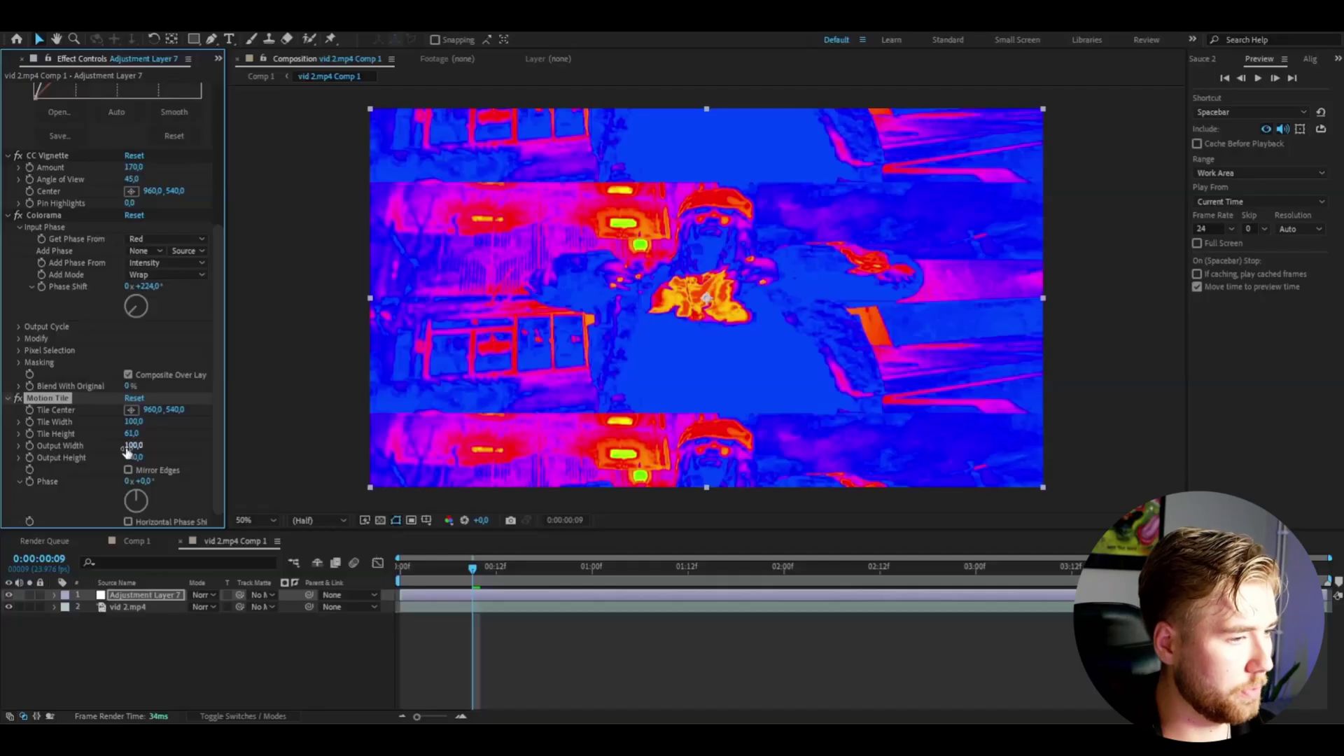
Scrub the Motion Tile values to Tile Height 60 and Output Width 80
mouse_move(130, 434)
mouse_down()
mouse_move(138, 453)
mouse_move(105, 451)
mouse_move(126, 451)
mouse_up()
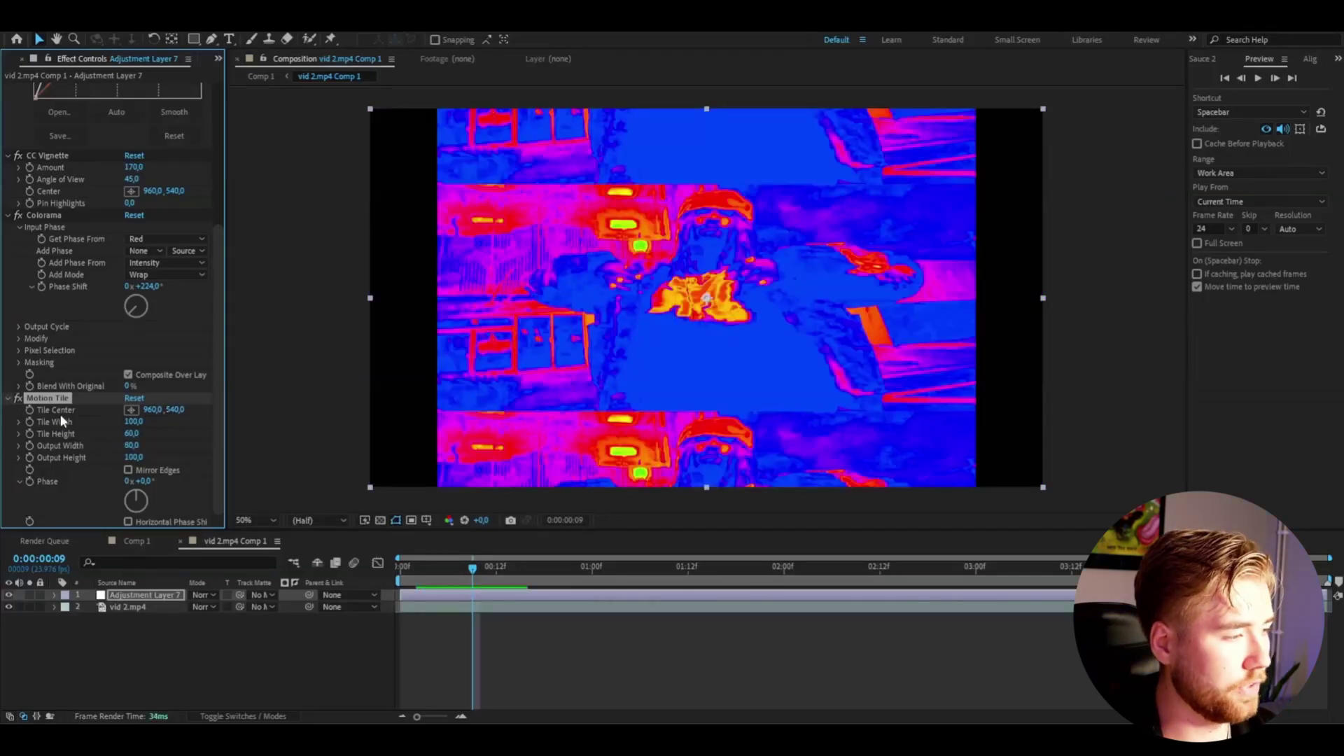
Set Motion Tile's vertical Tile Center to 216, correcting an initial 210
click(175, 411)
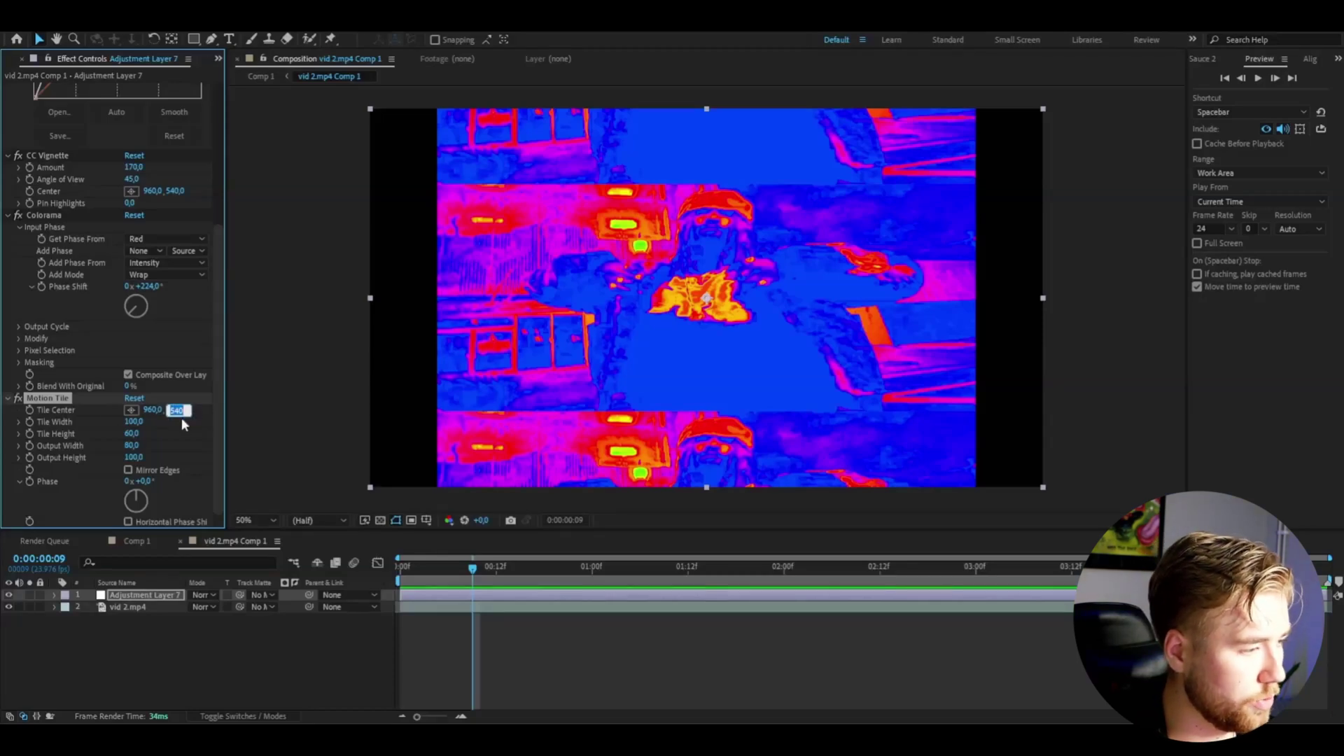
text(210)
key(Return)
scroll(742, 352, up, 7)
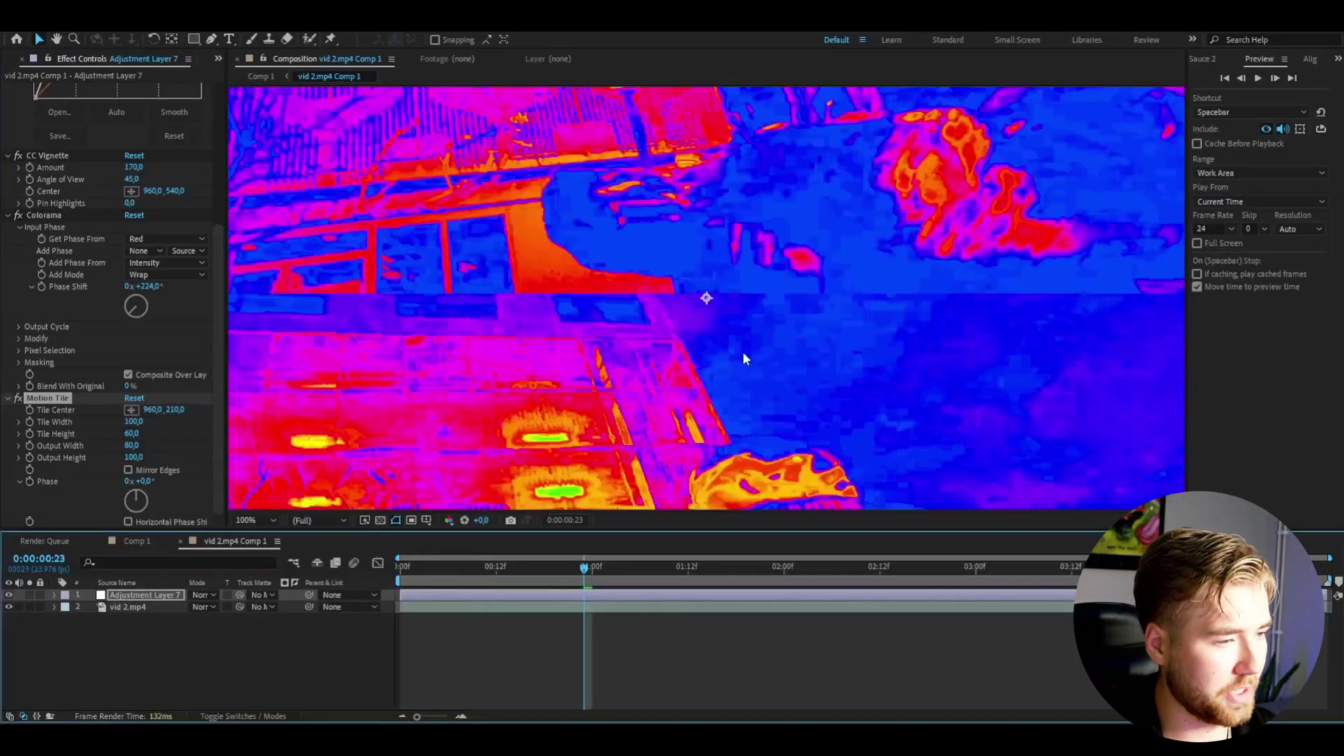
click(175, 411)
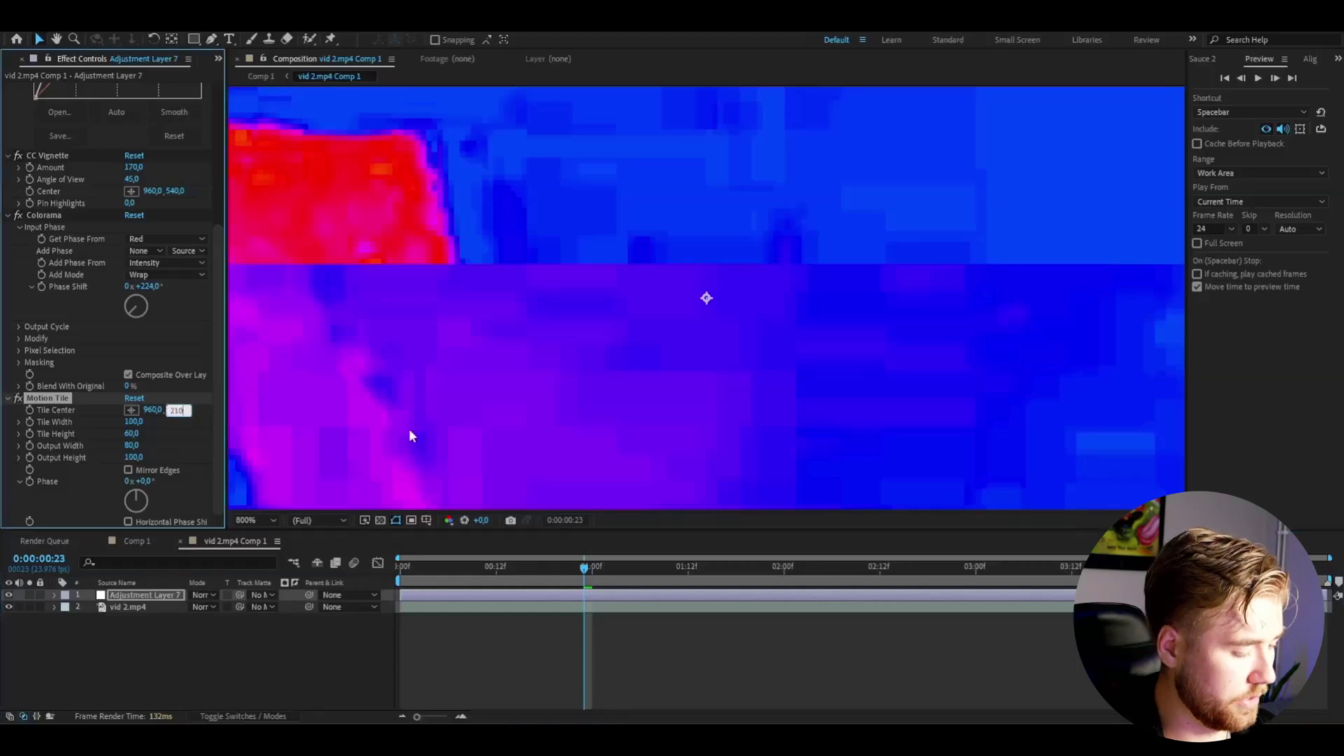
text(2)
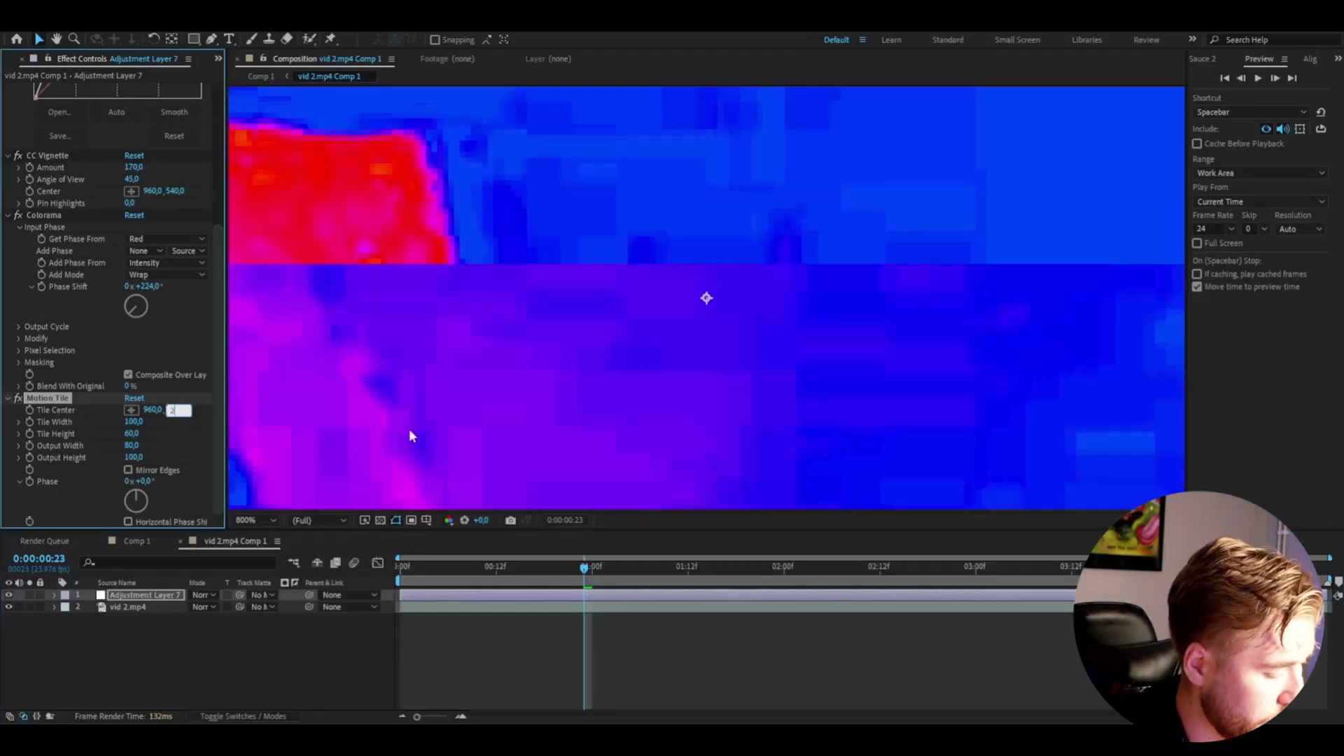
text(16)
key(Return)
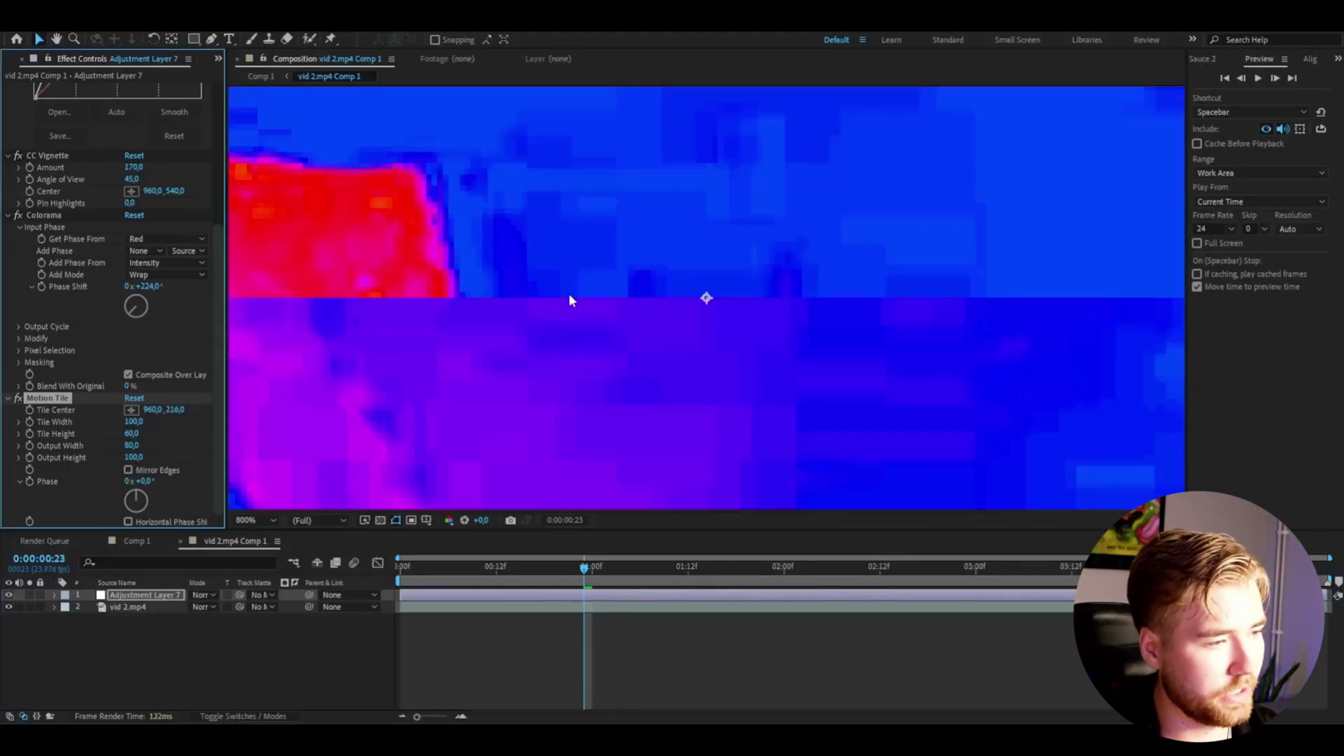
Preview the tiled clip, then stop and select Adjustment Layer 7
scroll(713, 393, down, 8)
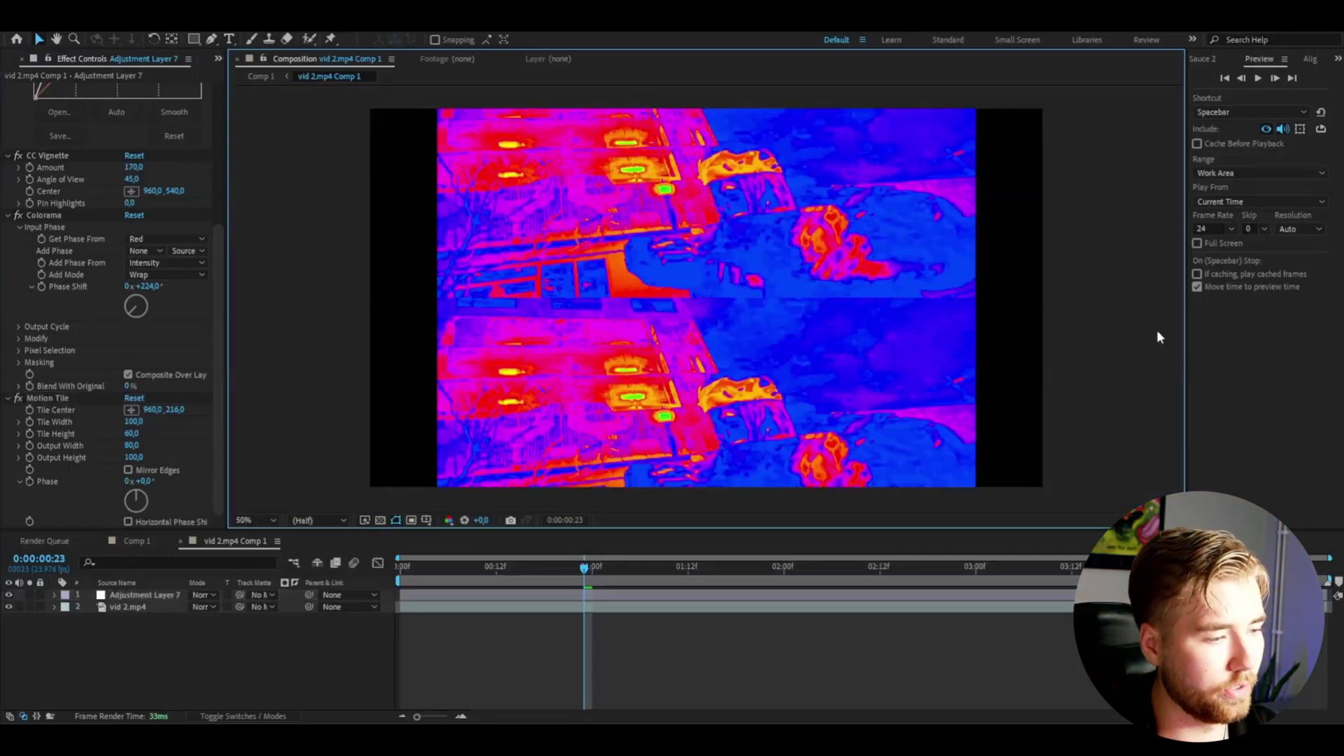
key(space)
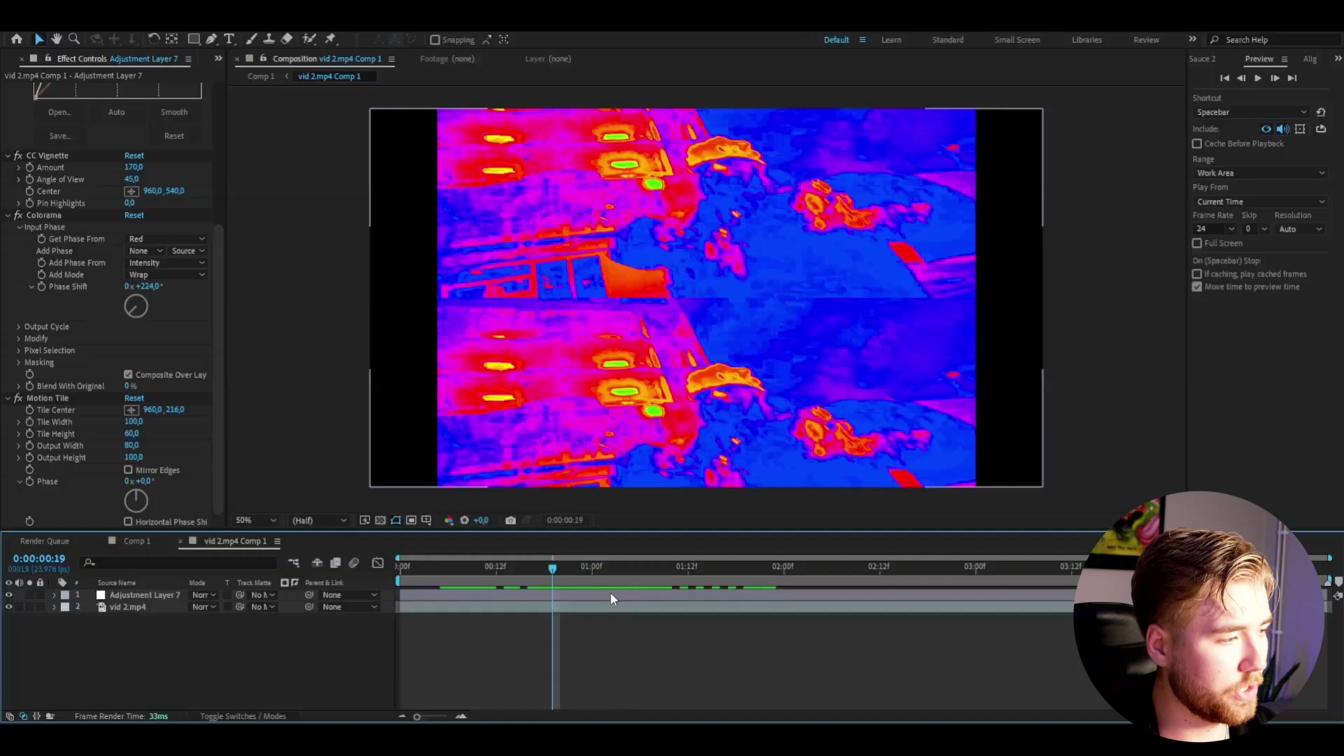
click(610, 598)
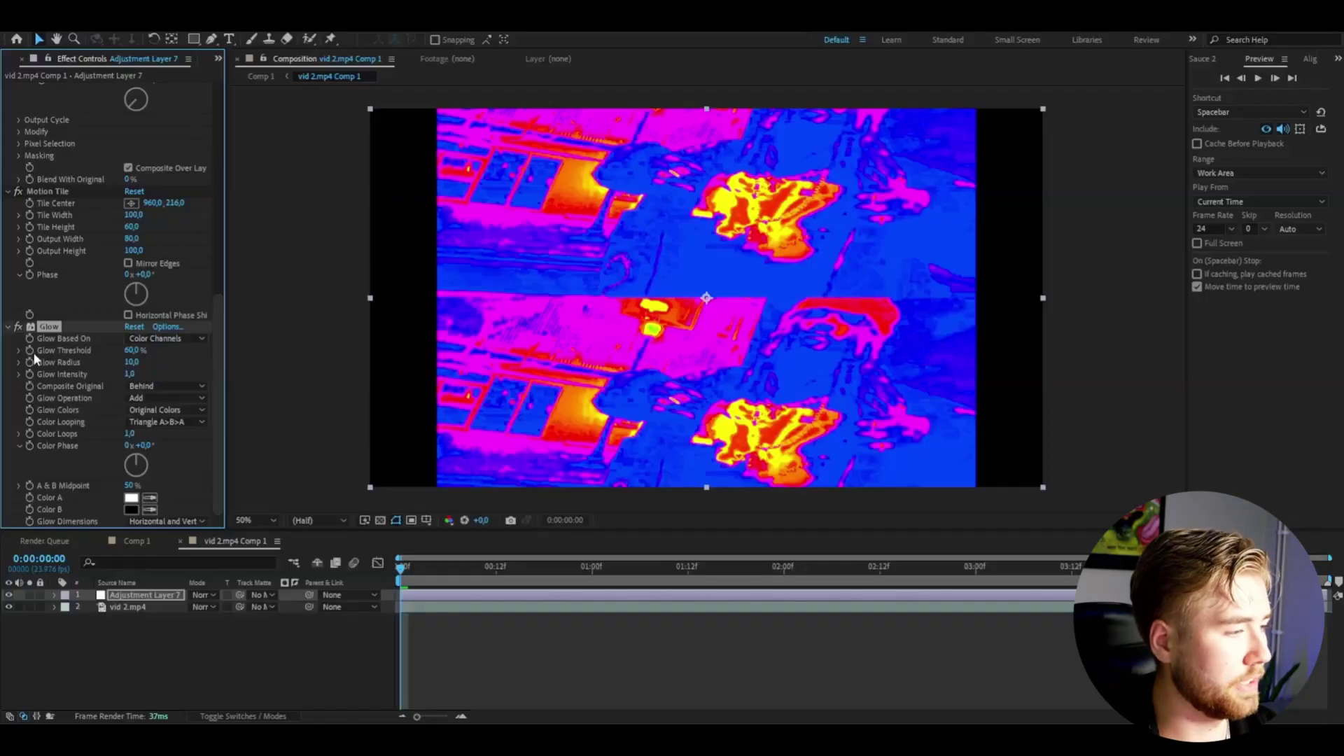
Give the Glow a threshold of 40% and intensity of 0,2
click(130, 350)
text(4)
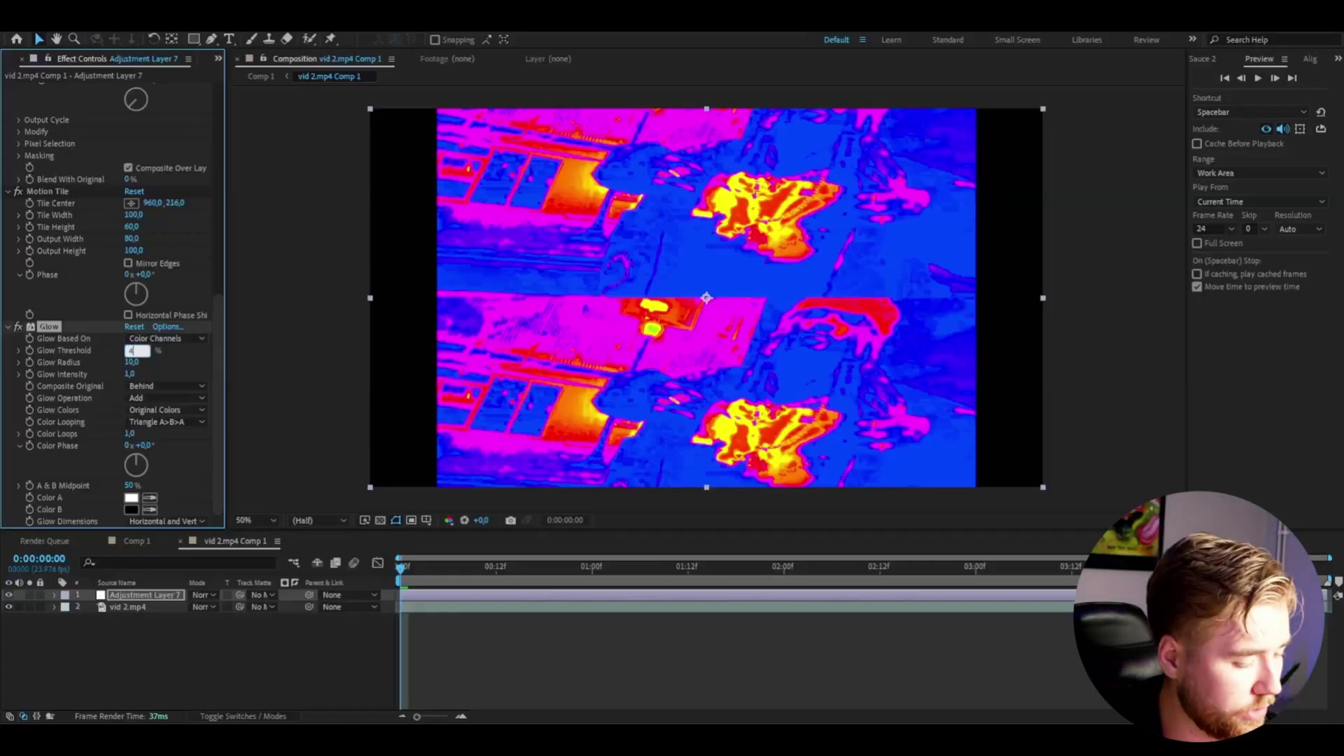
text(0)
key(Return)
click(130, 375)
text(0,2)
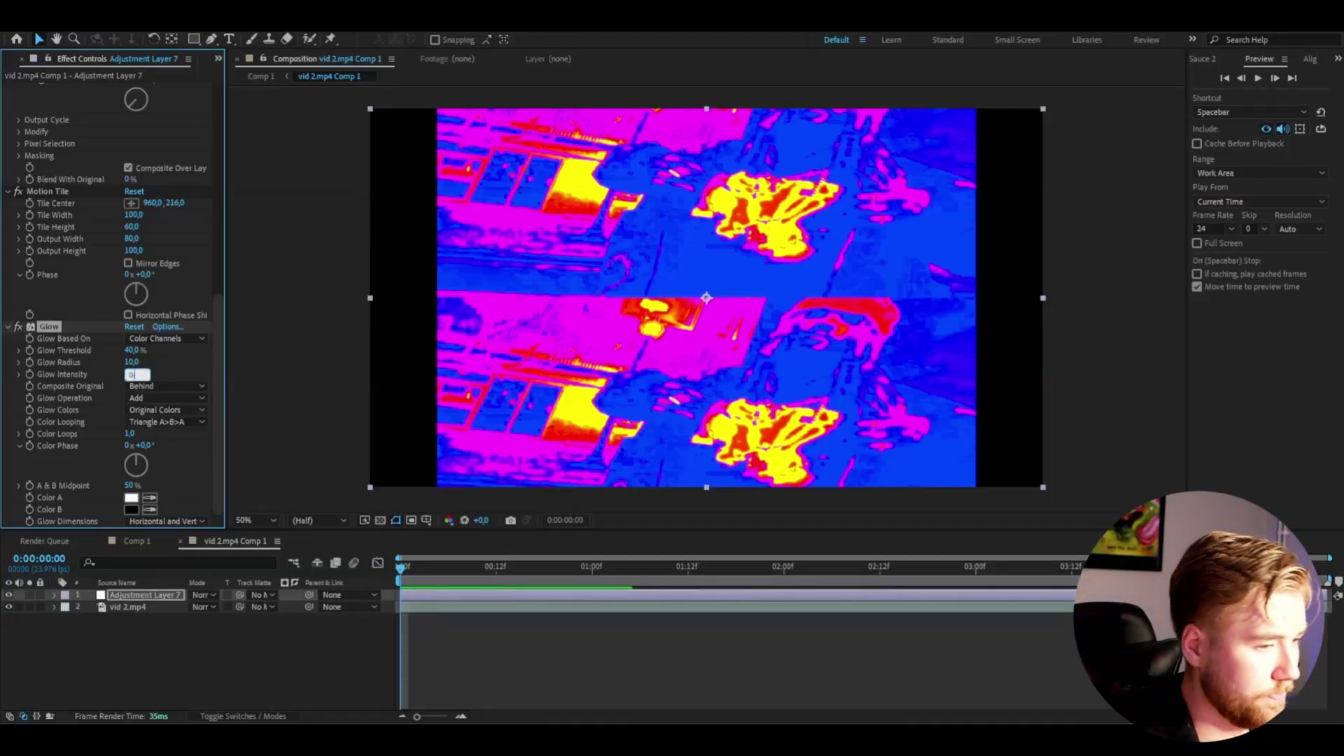
key(Return)
Duplicate it as Glow 2 with threshold 50%, radius 250, intensity 0,4, and preview
key(ctrl+d)
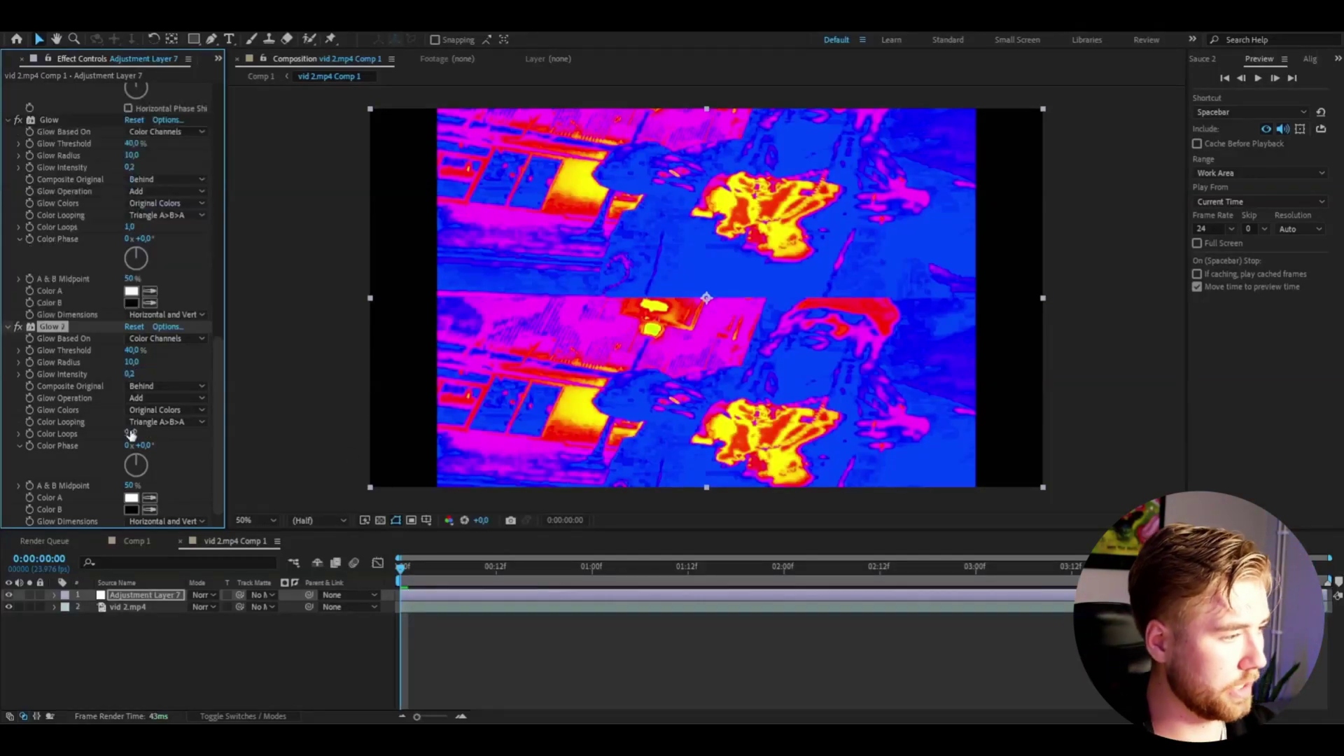
click(133, 350)
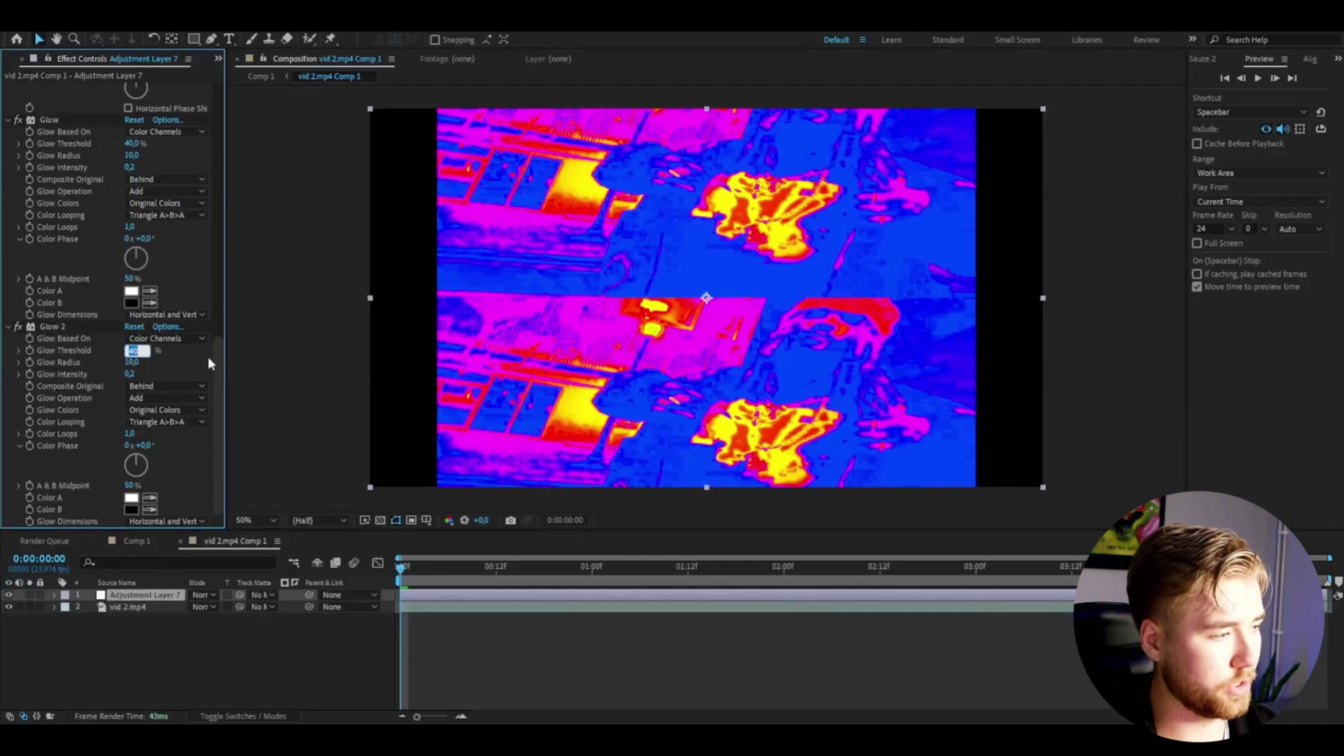
text(50)
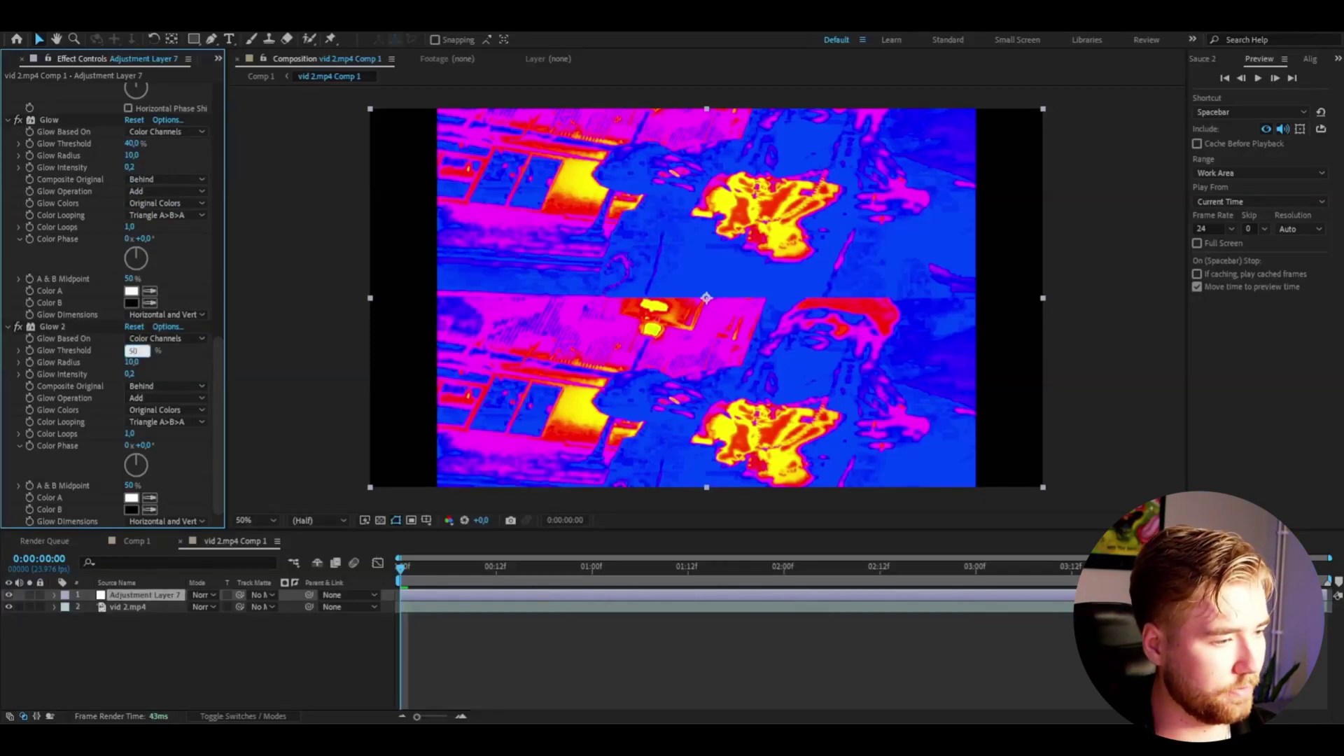
key(Tab)
text(250)
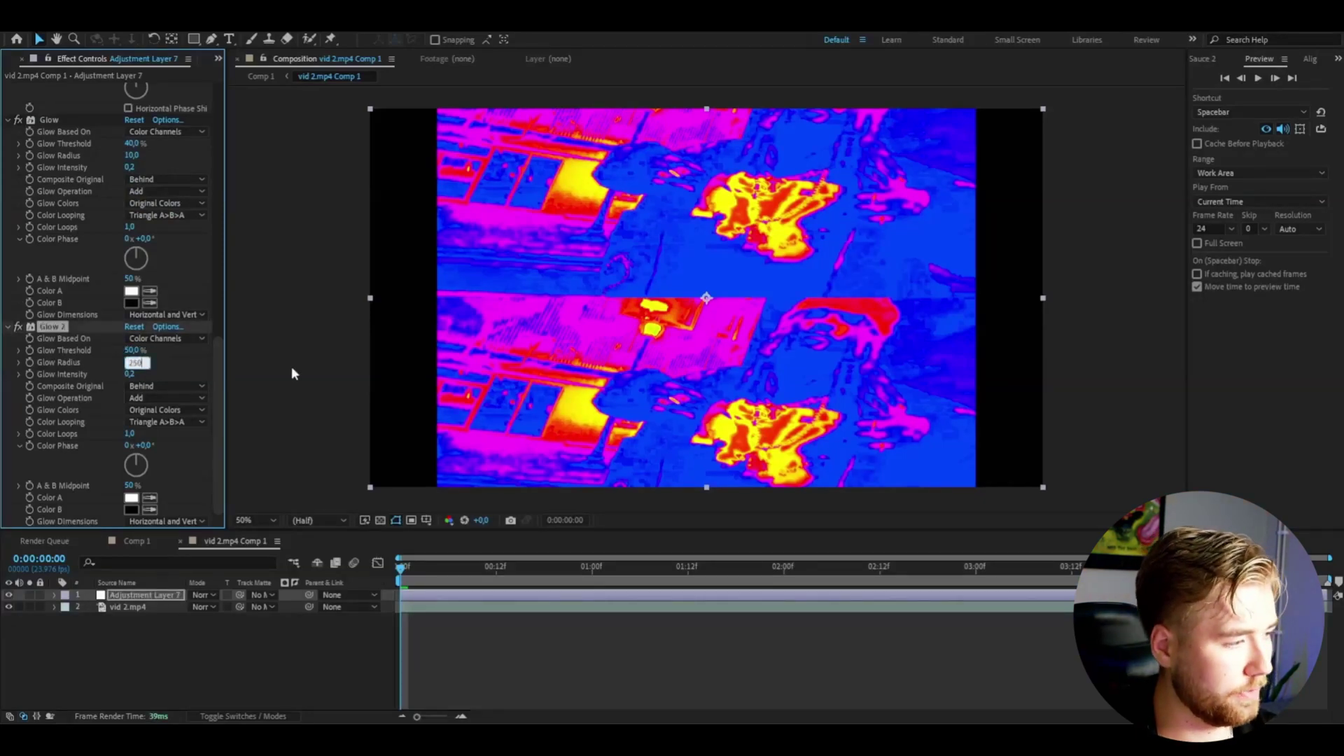
key(Return)
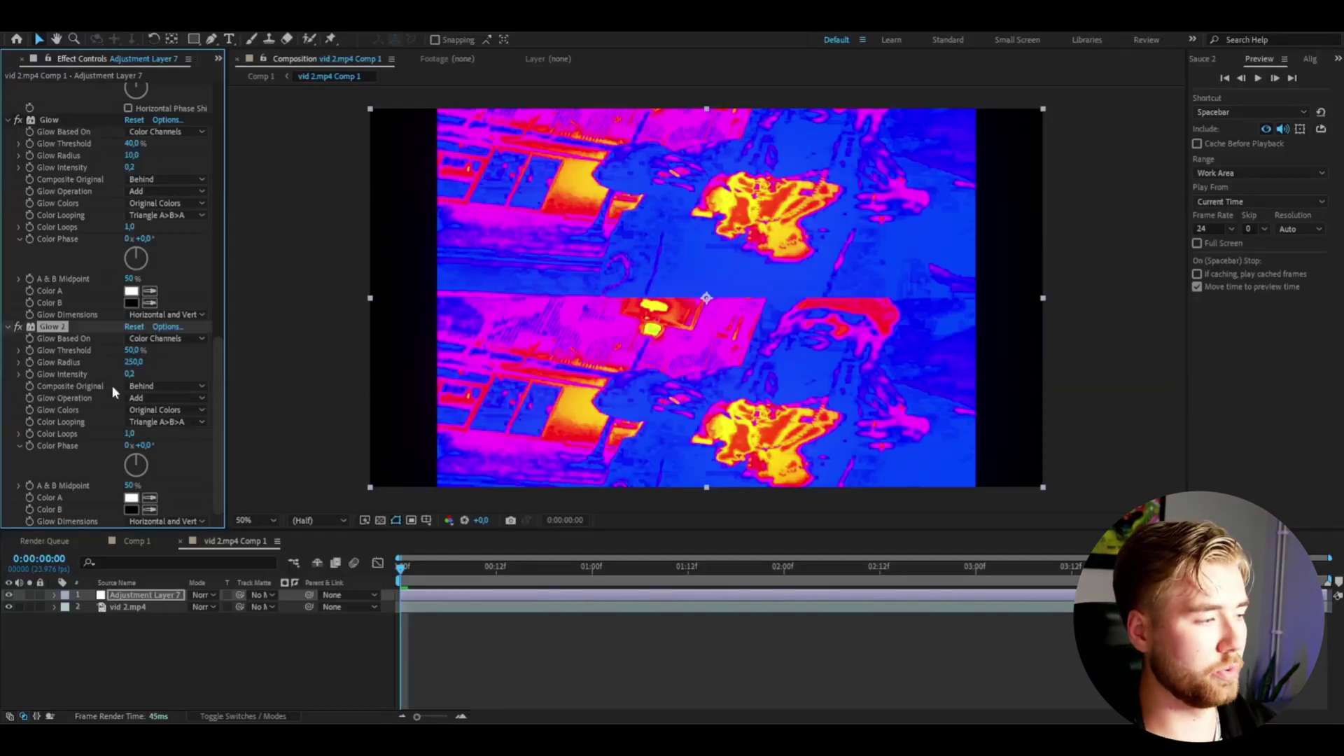
click(130, 374)
text(0,4)
key(Return)
key(space)
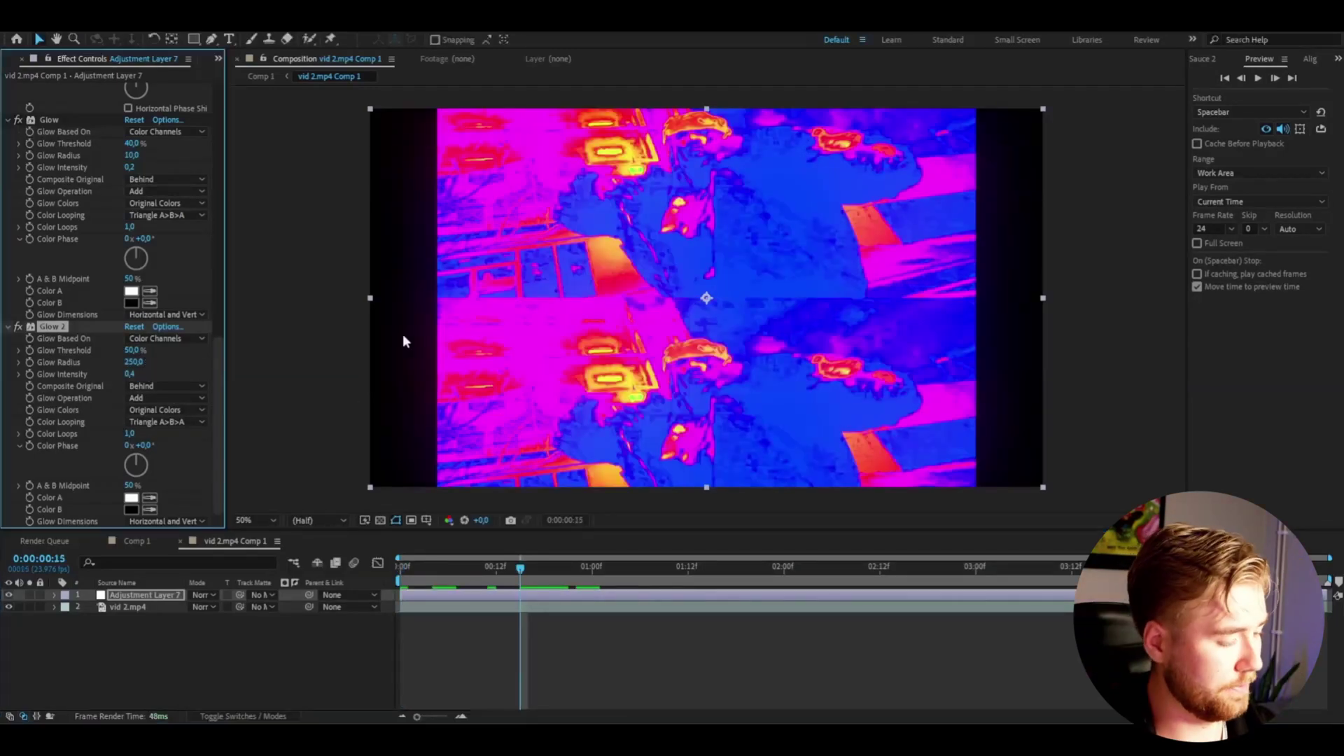
Duplicate Glow 2 as Glow 3 with radius 500 and threshold 60%
key(ctrl+d)
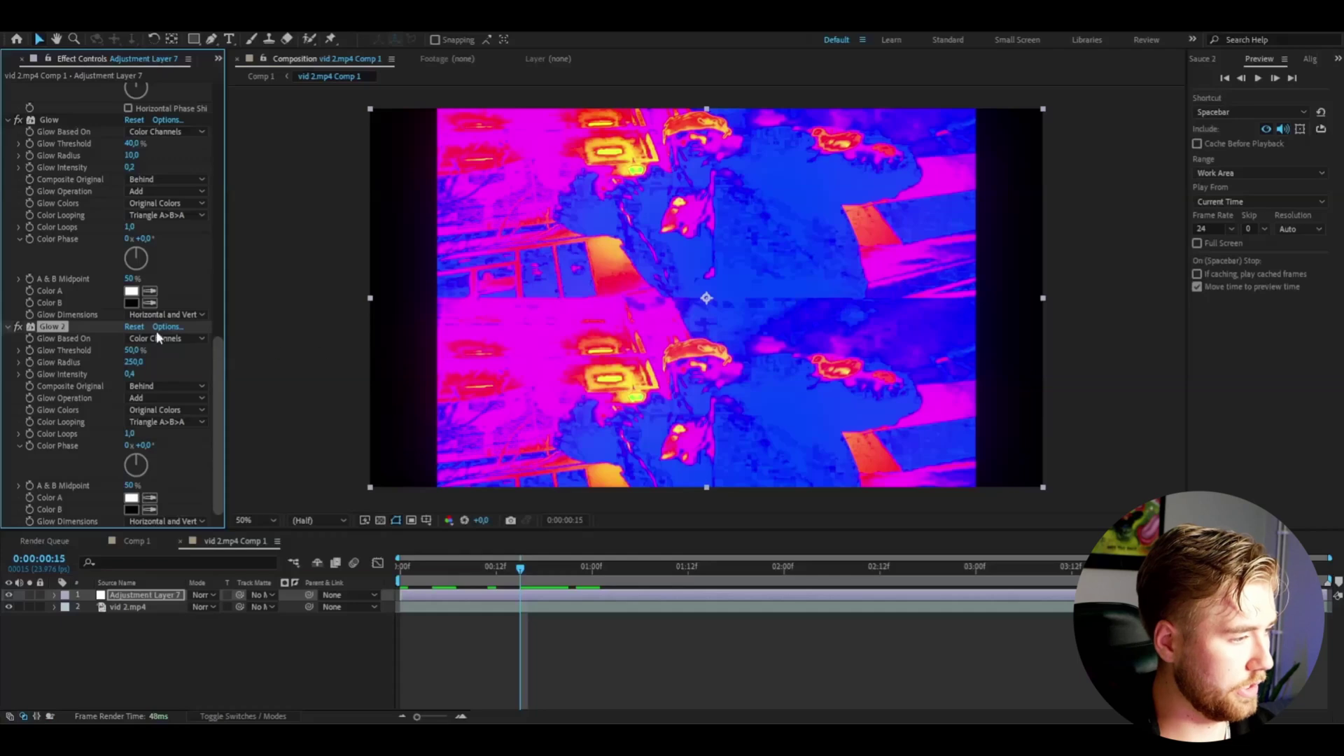
click(135, 362)
text(500)
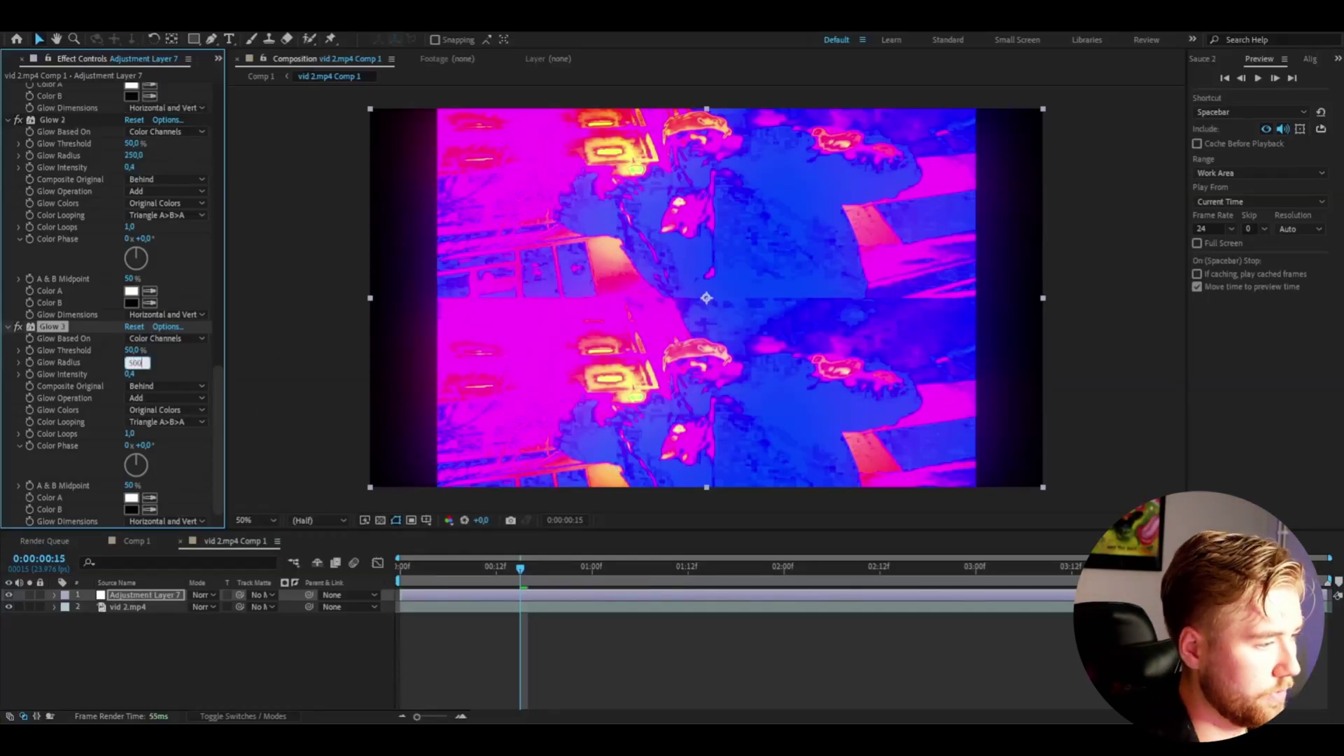
key(shift+Tab)
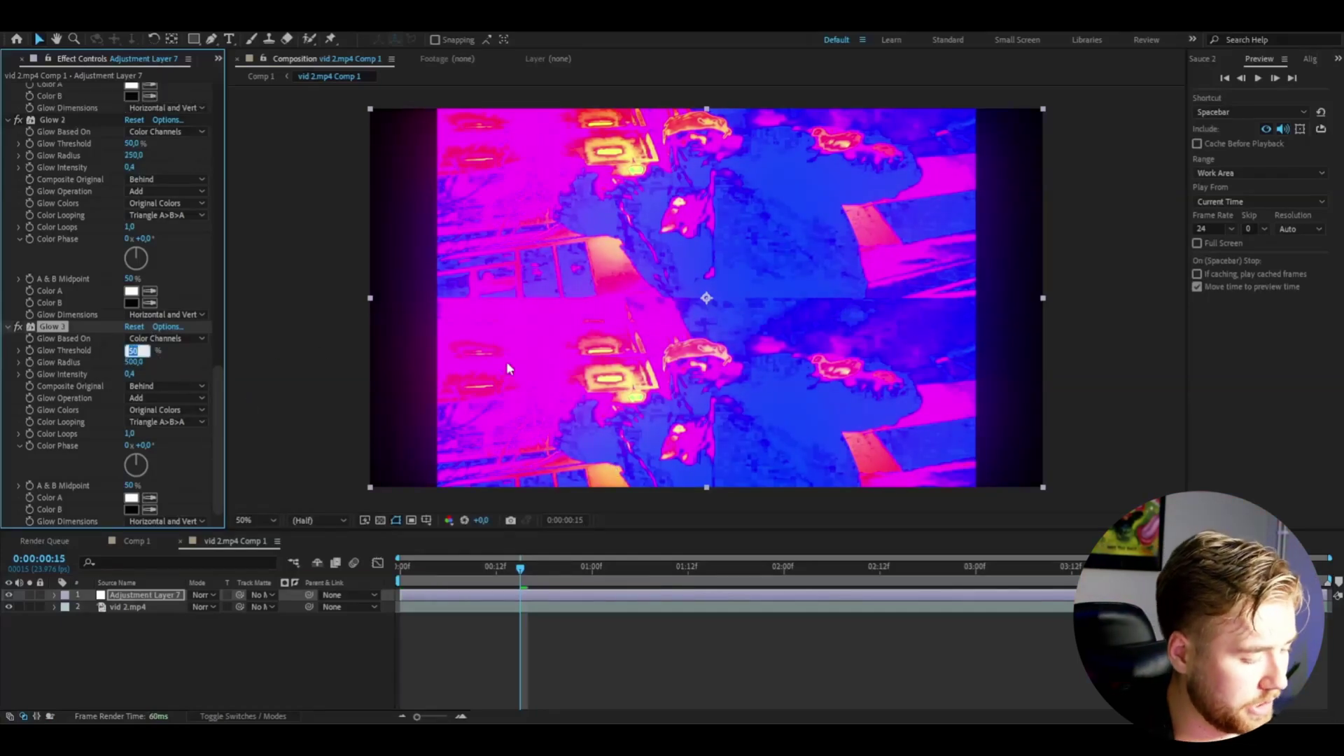
text(6)
key(Tab)
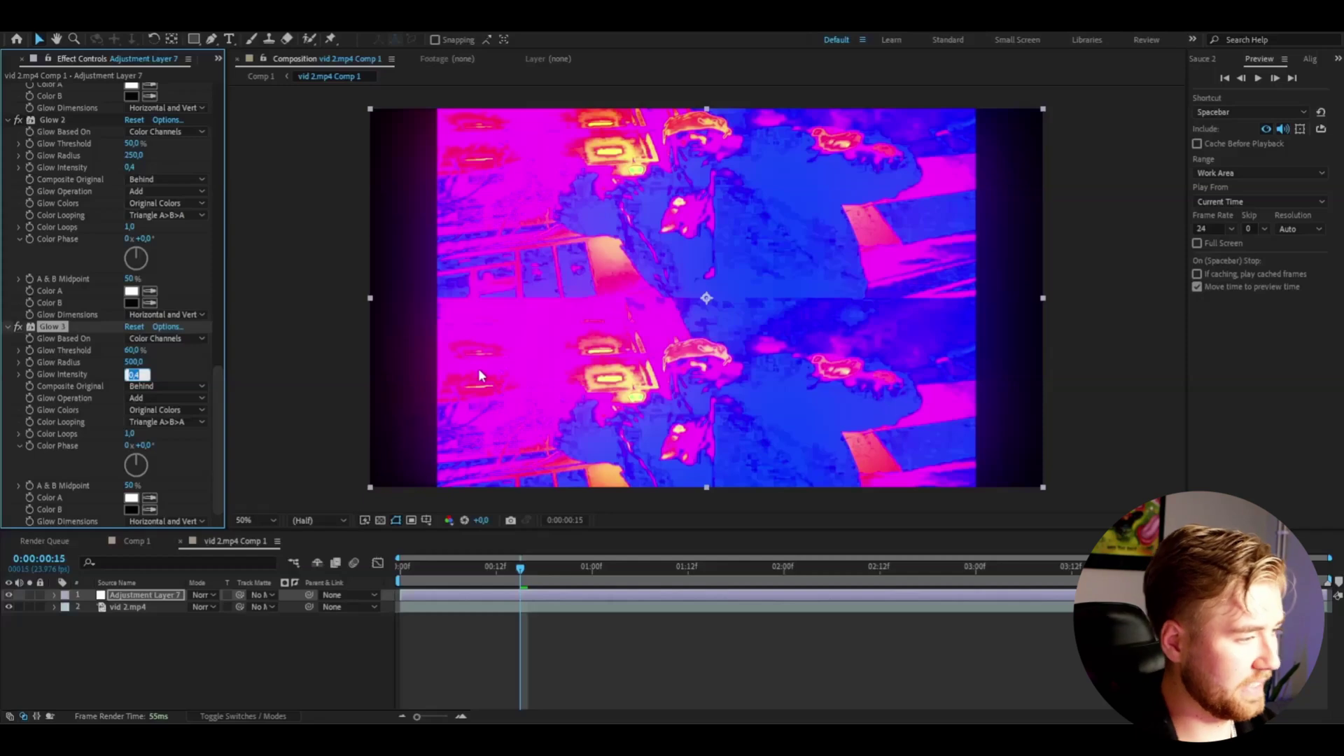
Set Glow 3's intensity to 0.6 and step through the clip to check the glow
text(0.6)
key(Return)
drag(521, 576, 695, 581)
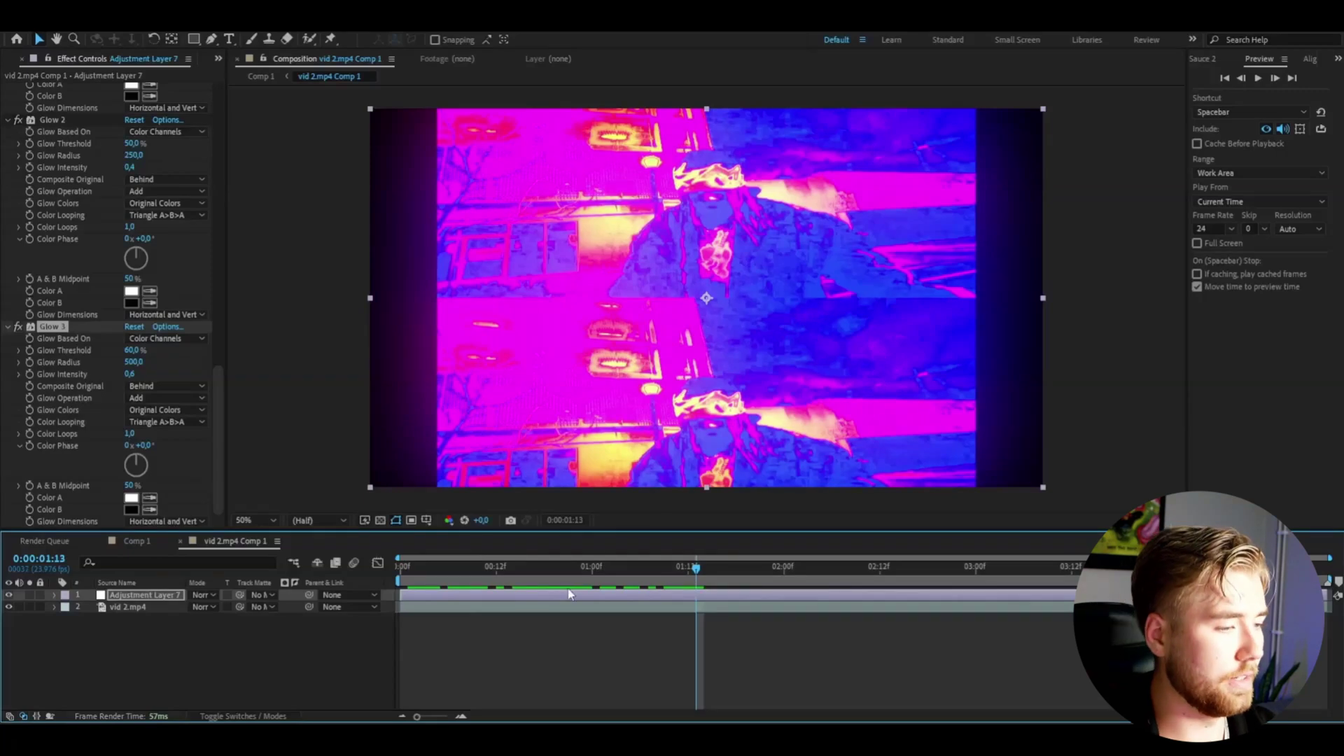
Apply Noise with Amount of Noise at 75% and zoom in to inspect the grain
key(ctrl+space)
text(noise)
key(Return)
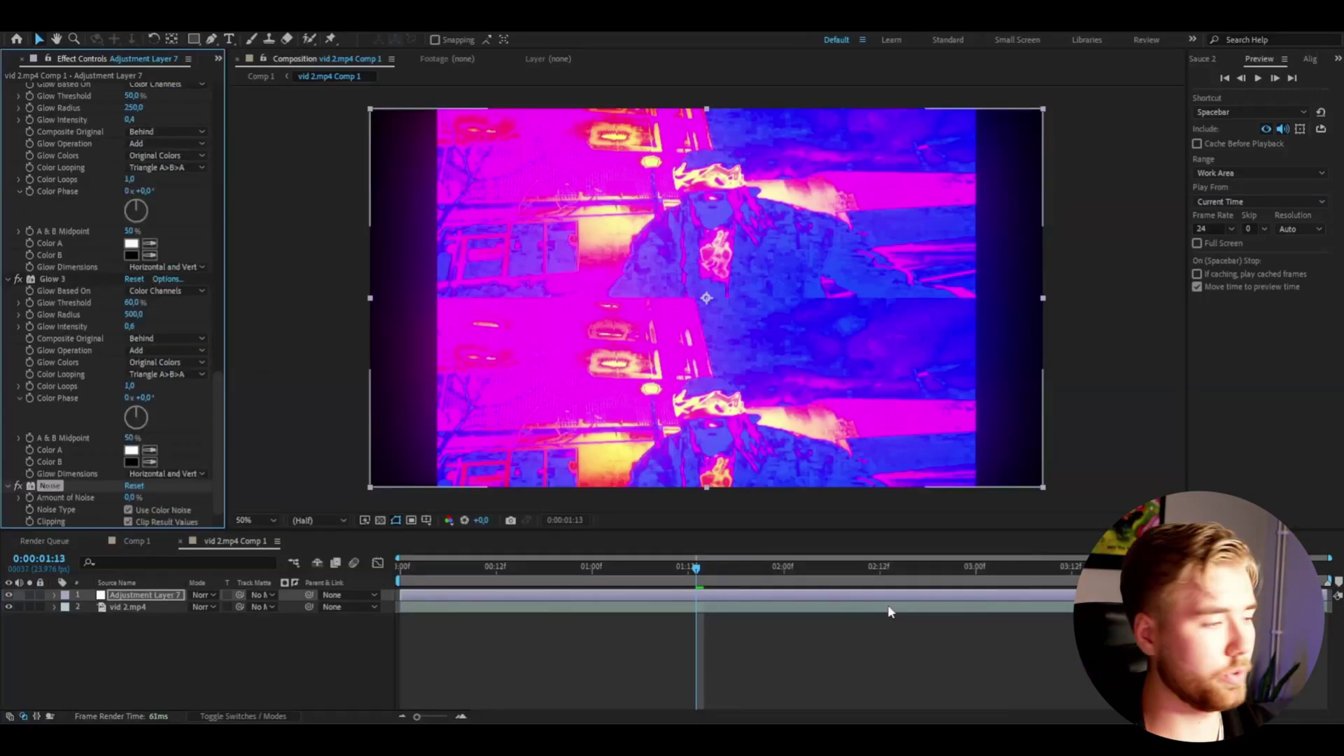
click(132, 497)
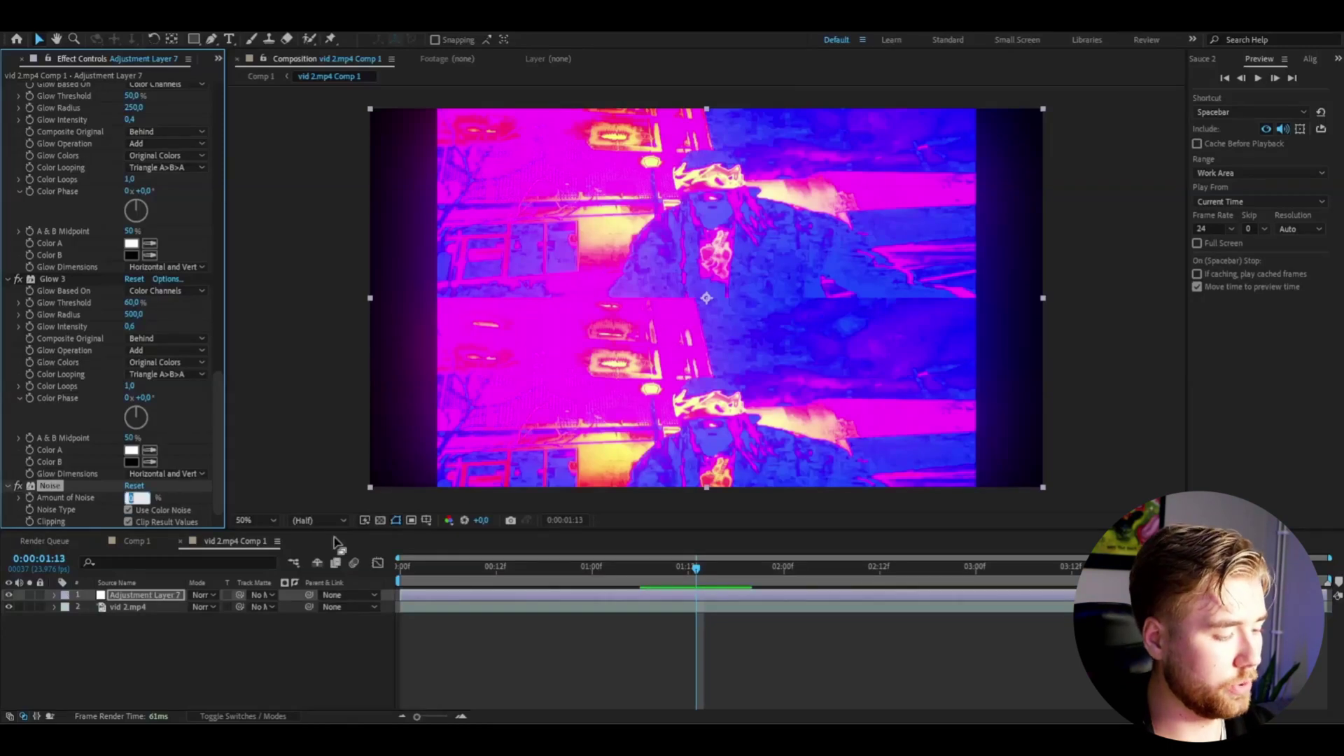
text(75)
key(Return)
drag(682, 409, 555, 414)
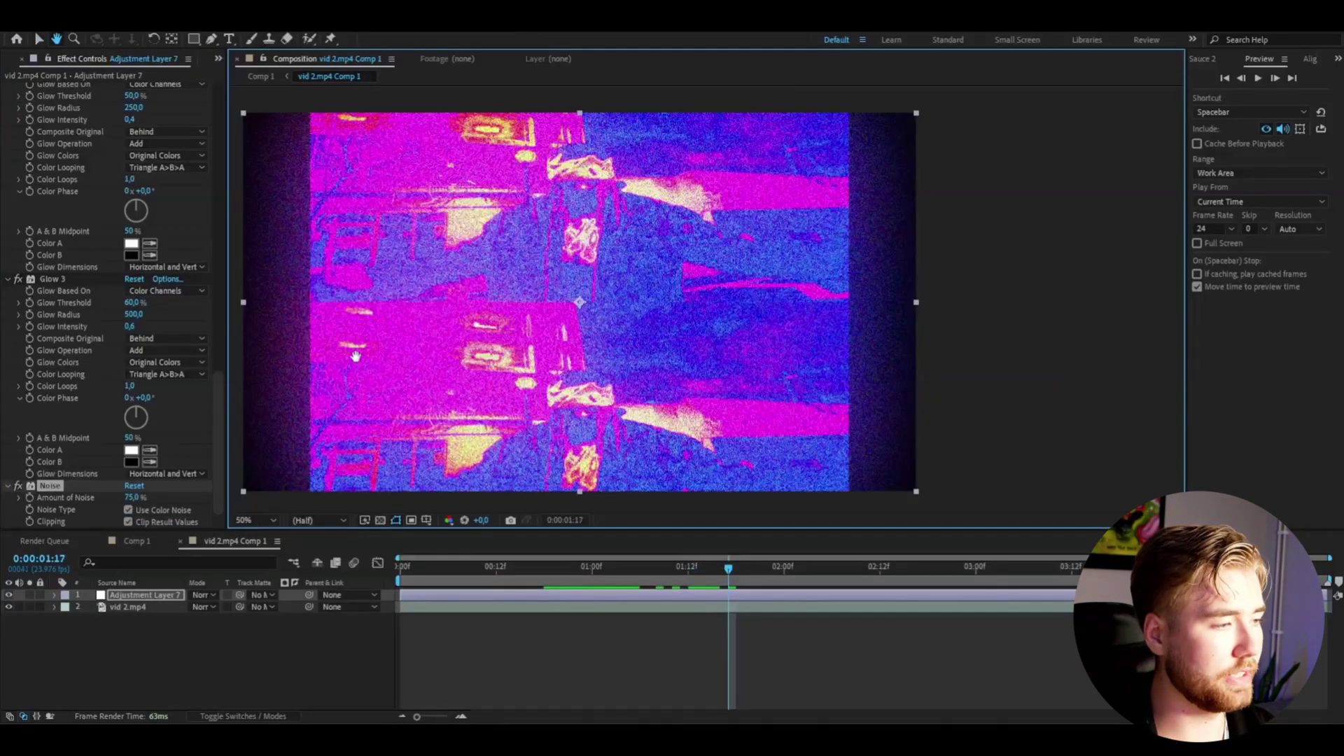
drag(355, 357, 376, 357)
scroll(561, 339, up, 6)
scroll(949, 332, down, 8)
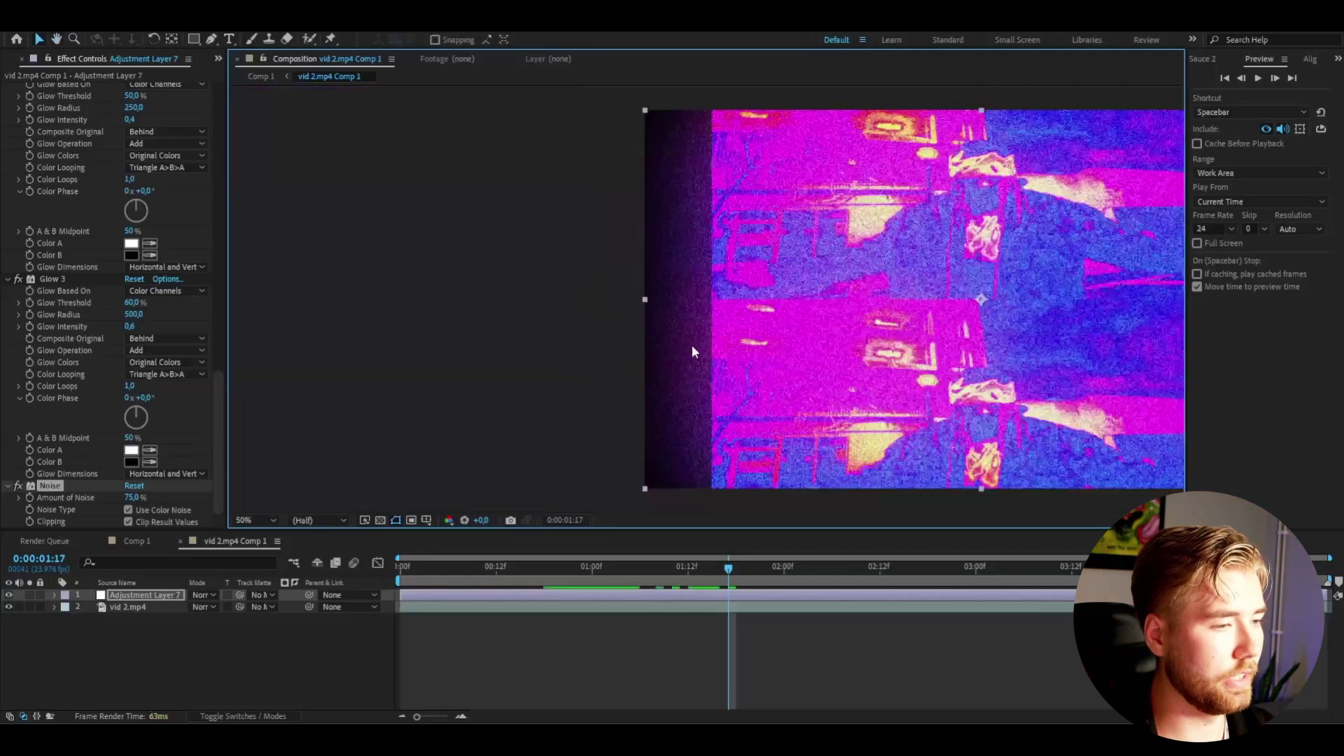
click(272, 521)
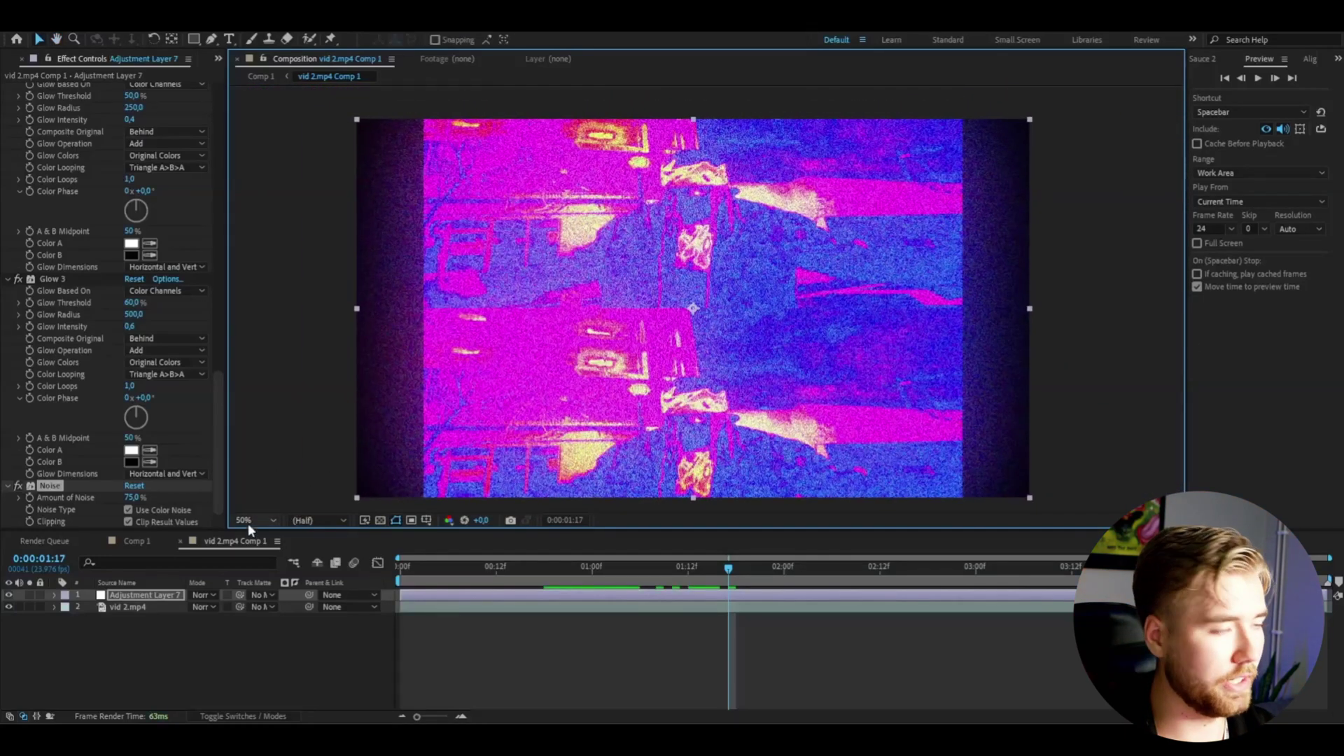
Add a second Motion Tile and set its Output Width to 50
key(ctrl+alt+shift+e)
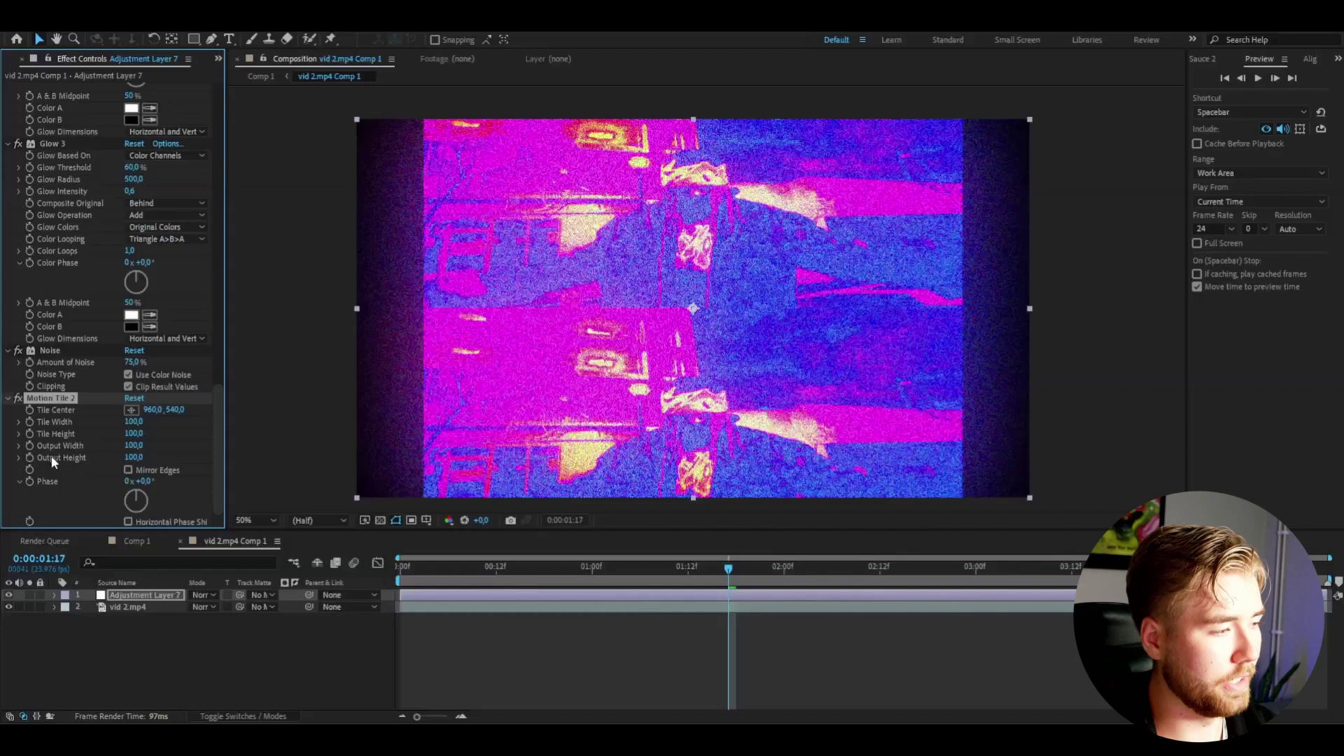
click(140, 445)
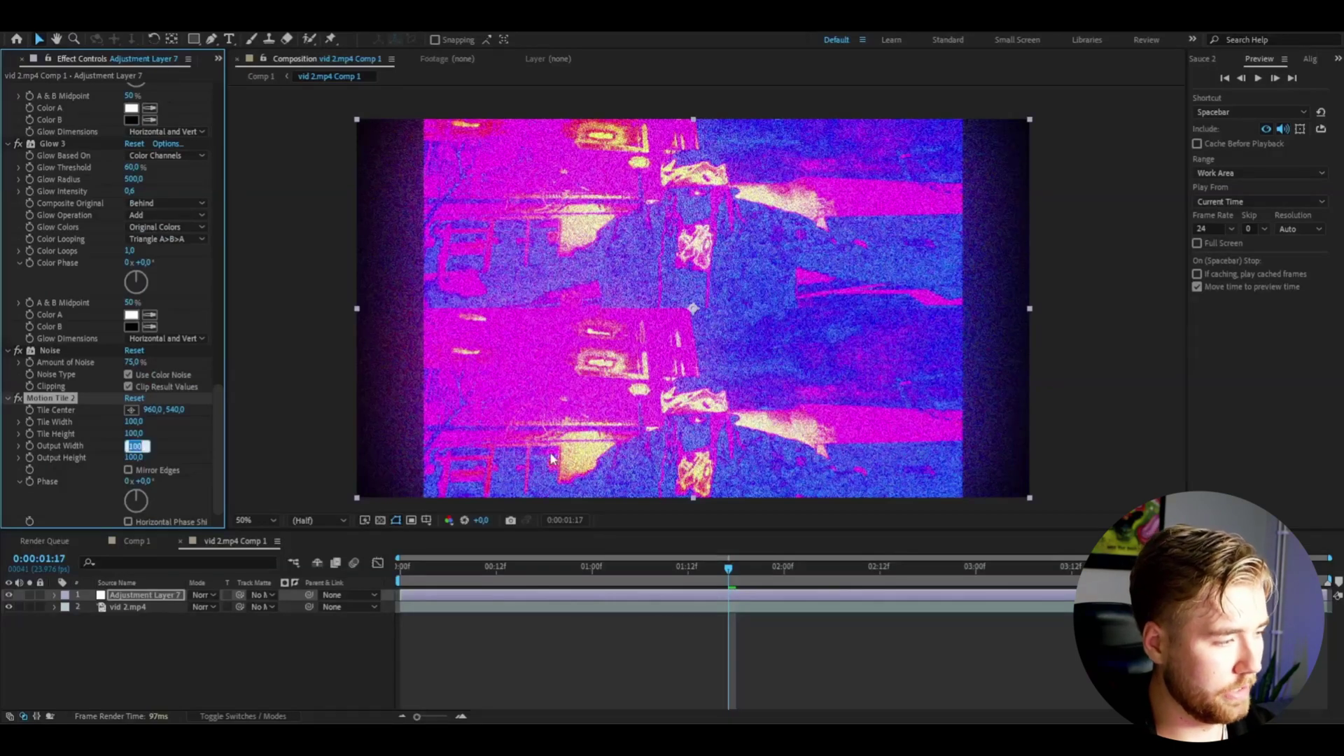
text(50)
key(Return)
Deselect the layer, play the clip, and scrub the time ruler to review the look
click(317, 415)
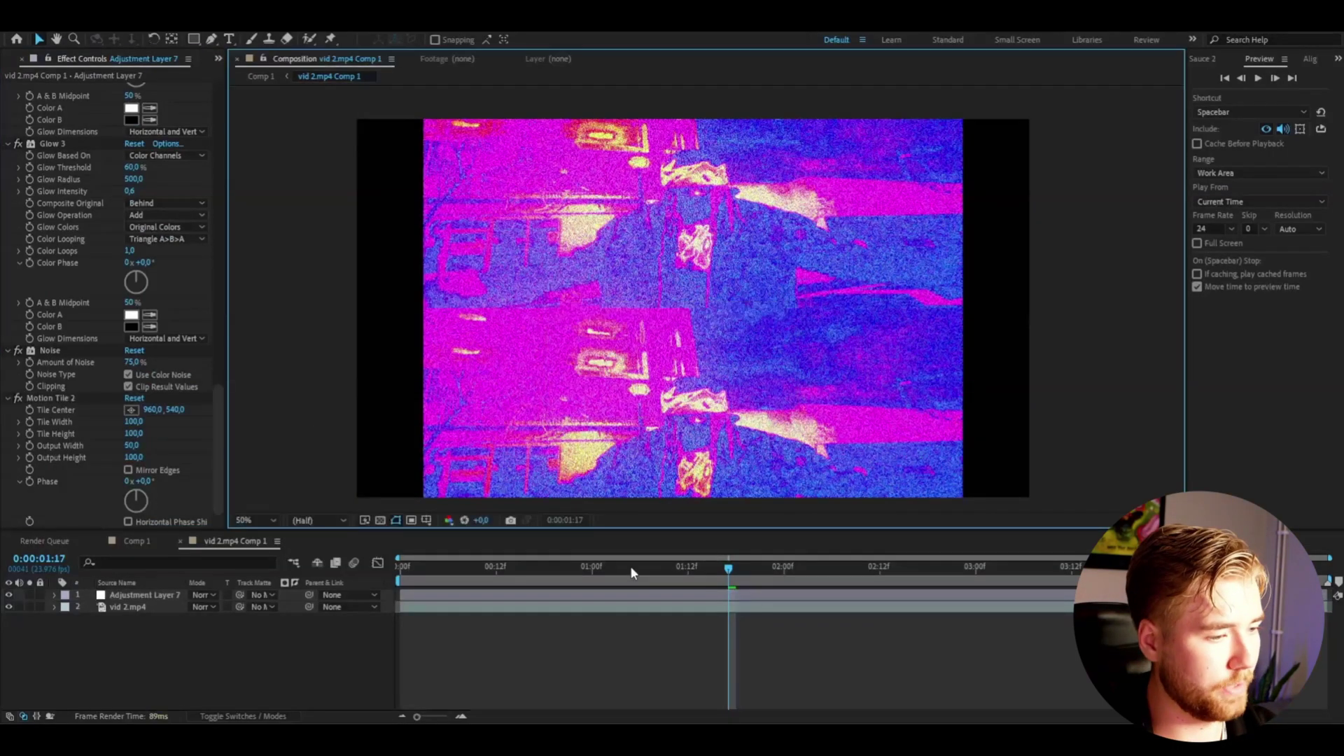
key(space)
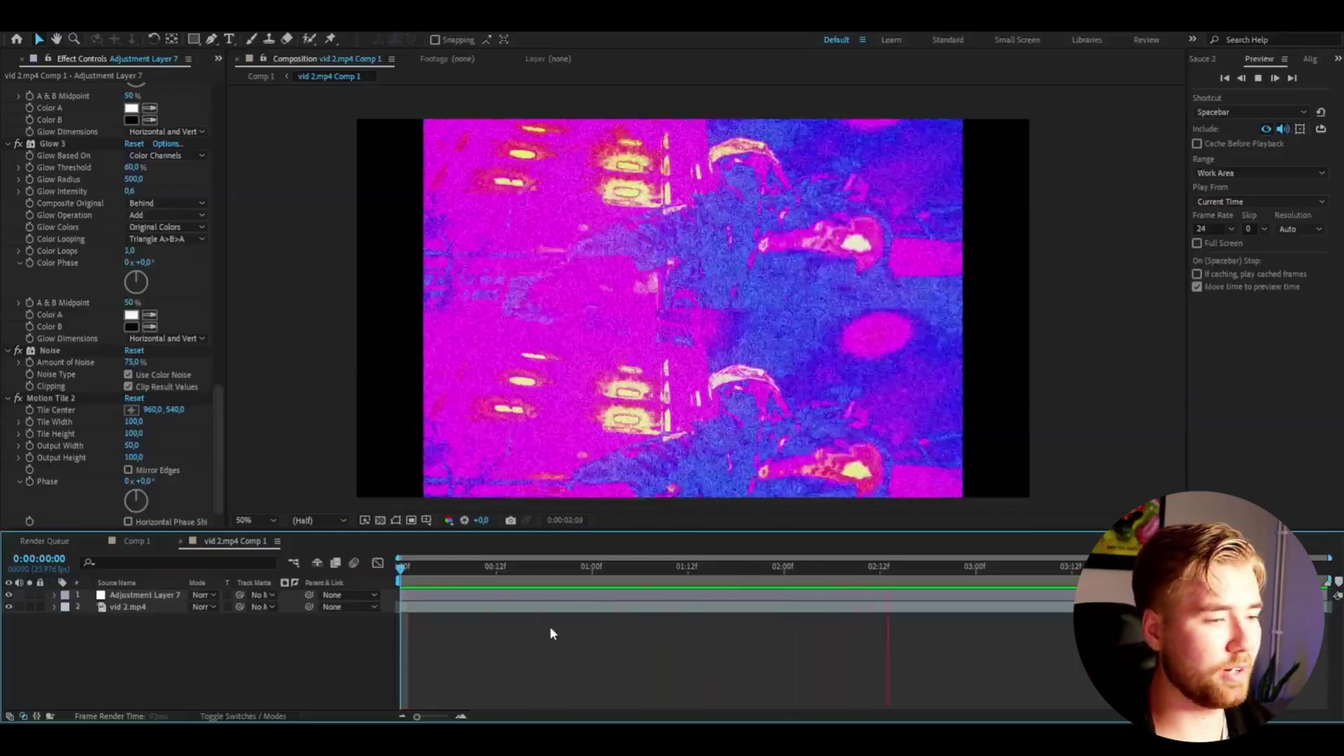
click(457, 567)
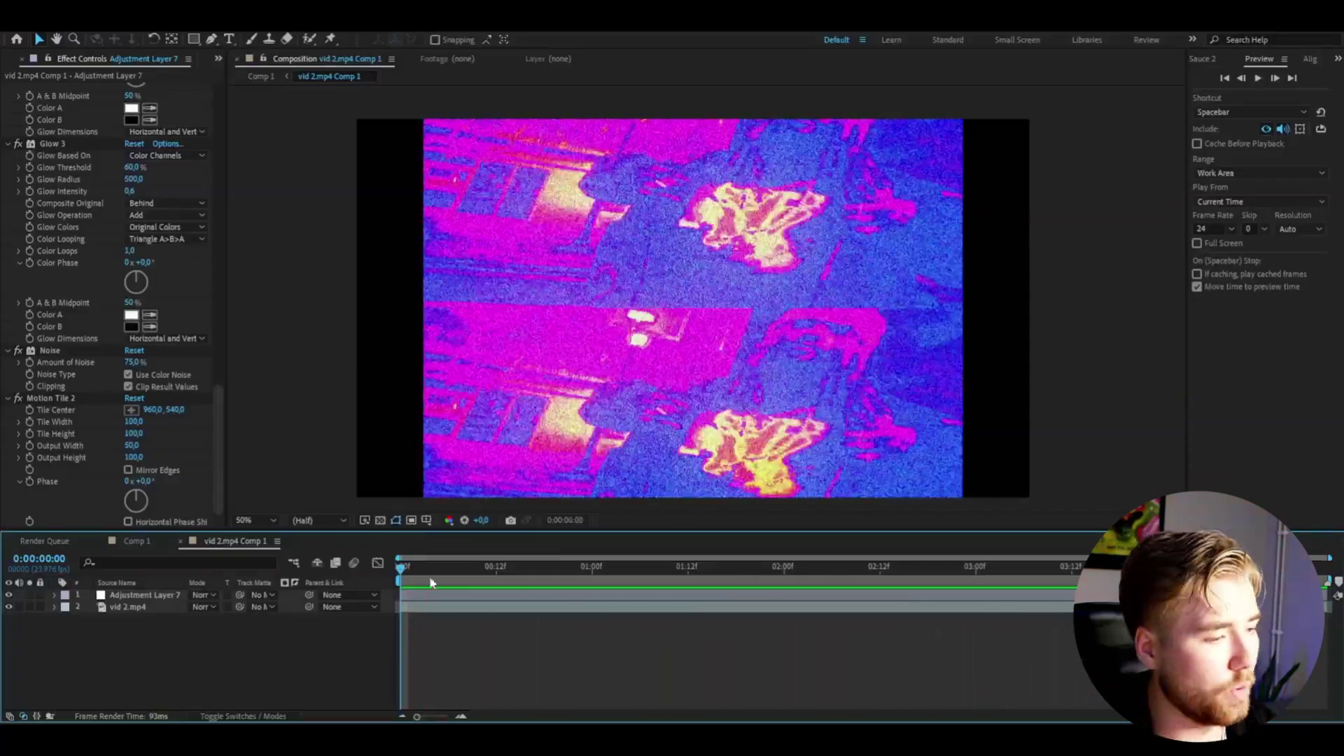
drag(473, 570, 633, 616)
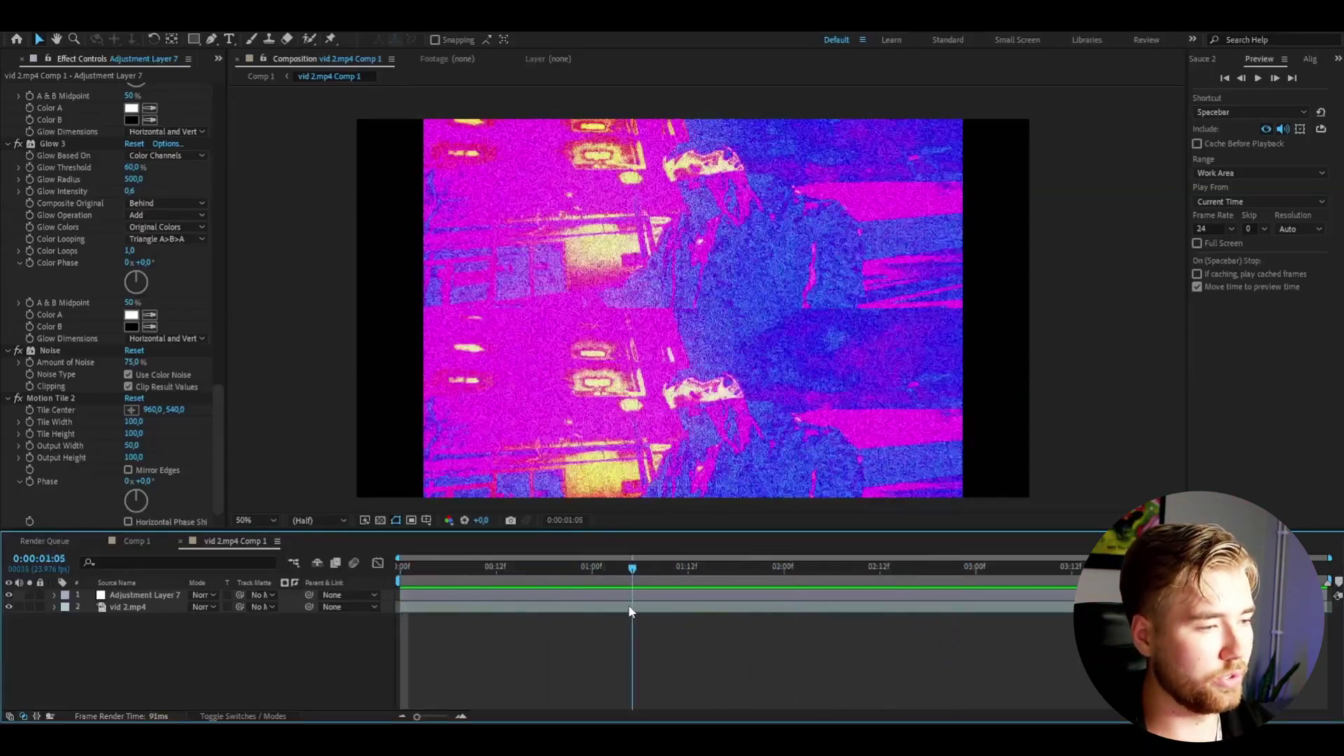